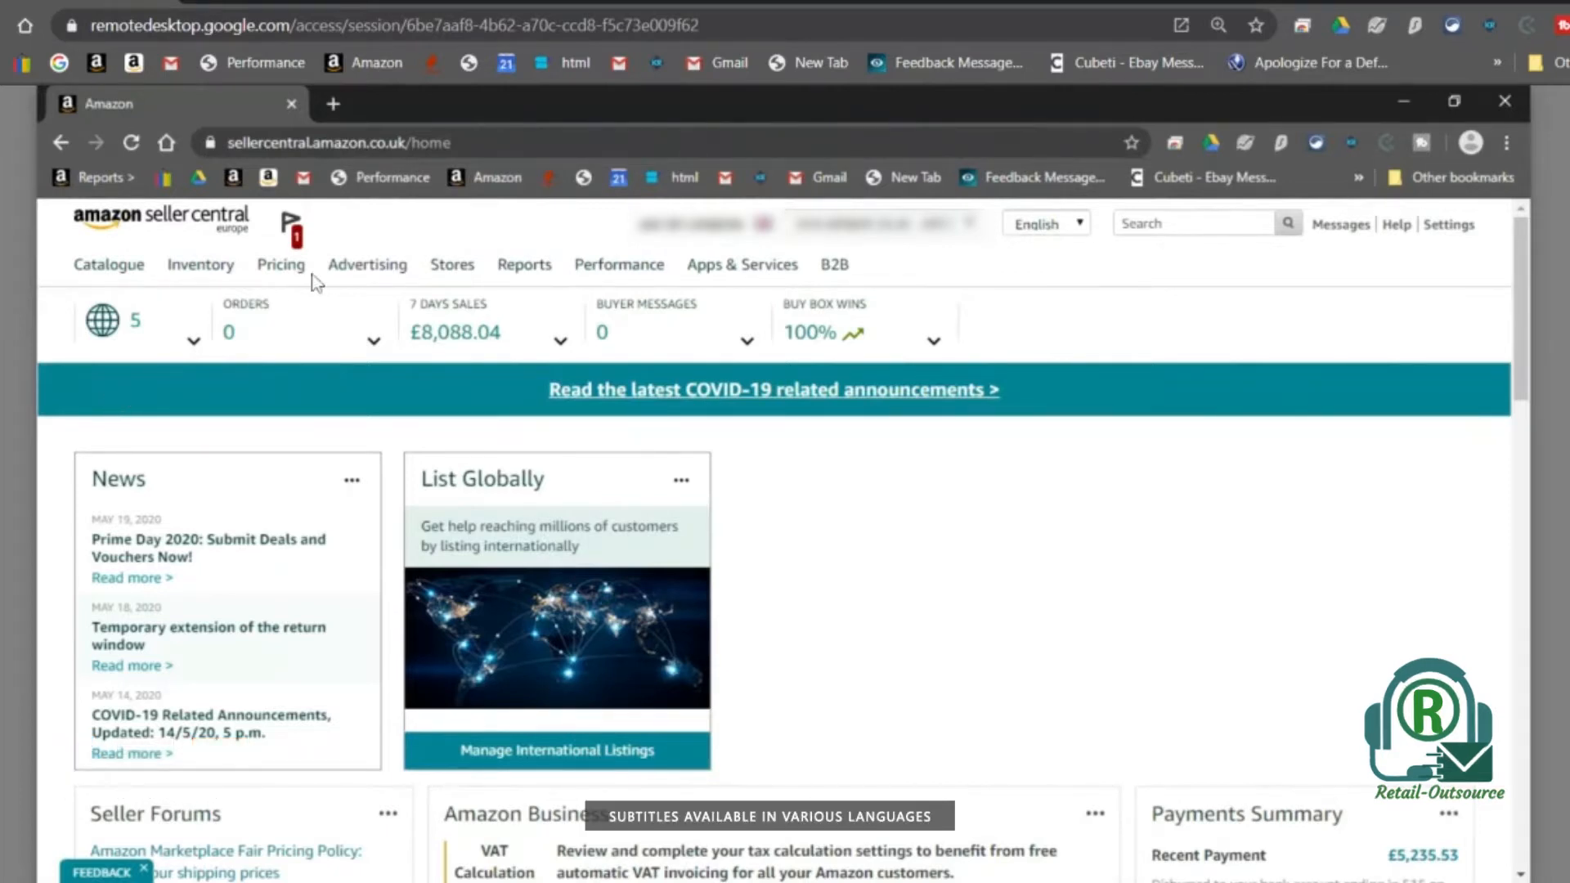
Open the Campaign Manager and start creating a new Sponsored Products campaign.
mouse_move(388, 281)
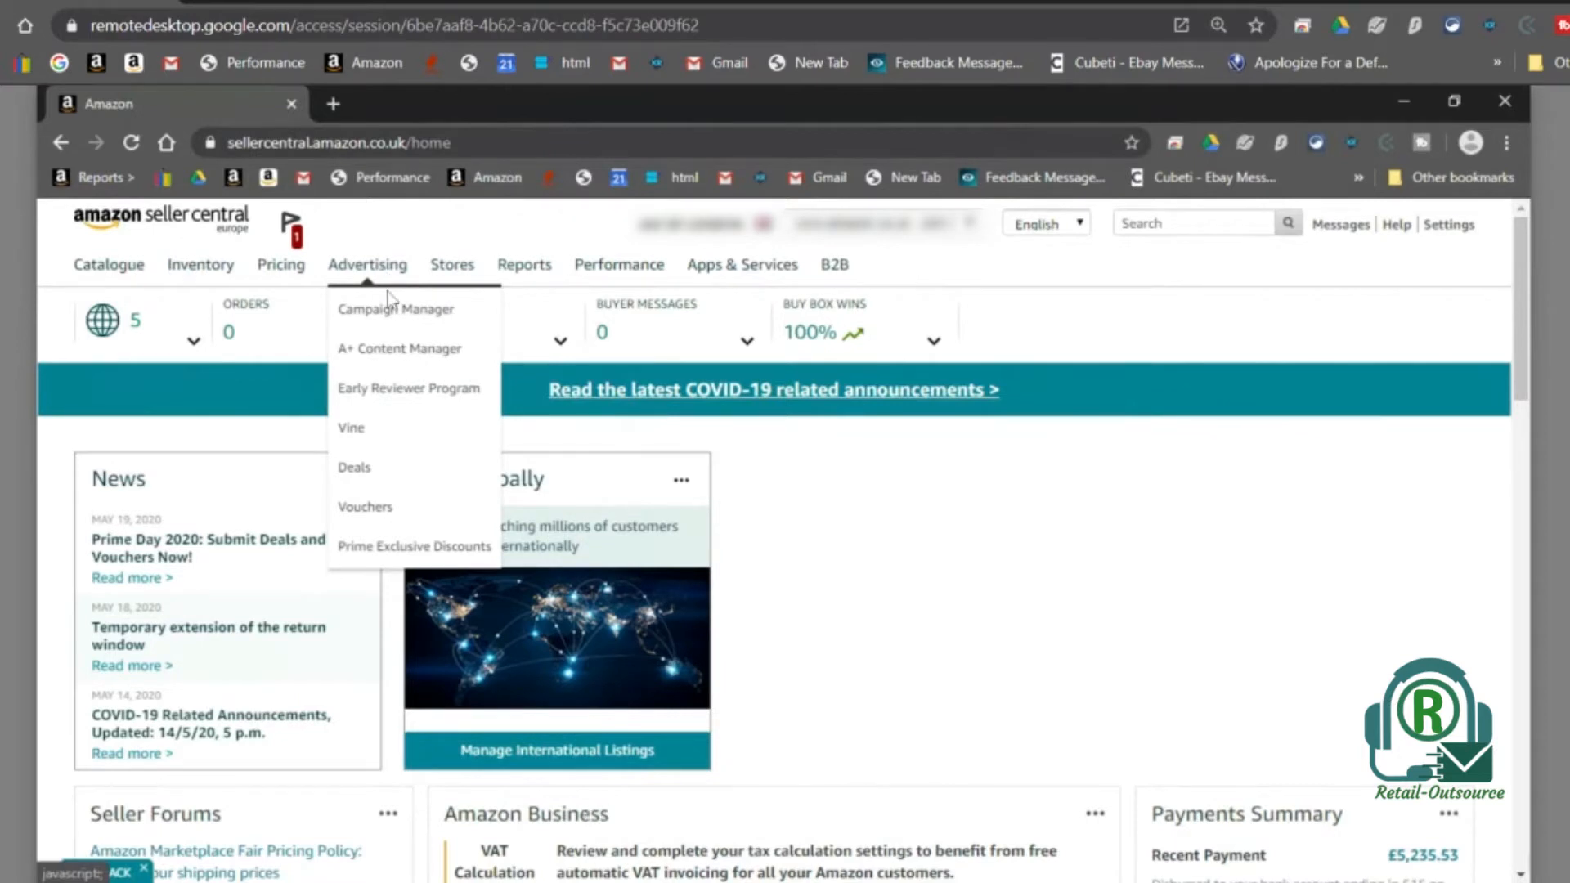
click(396, 310)
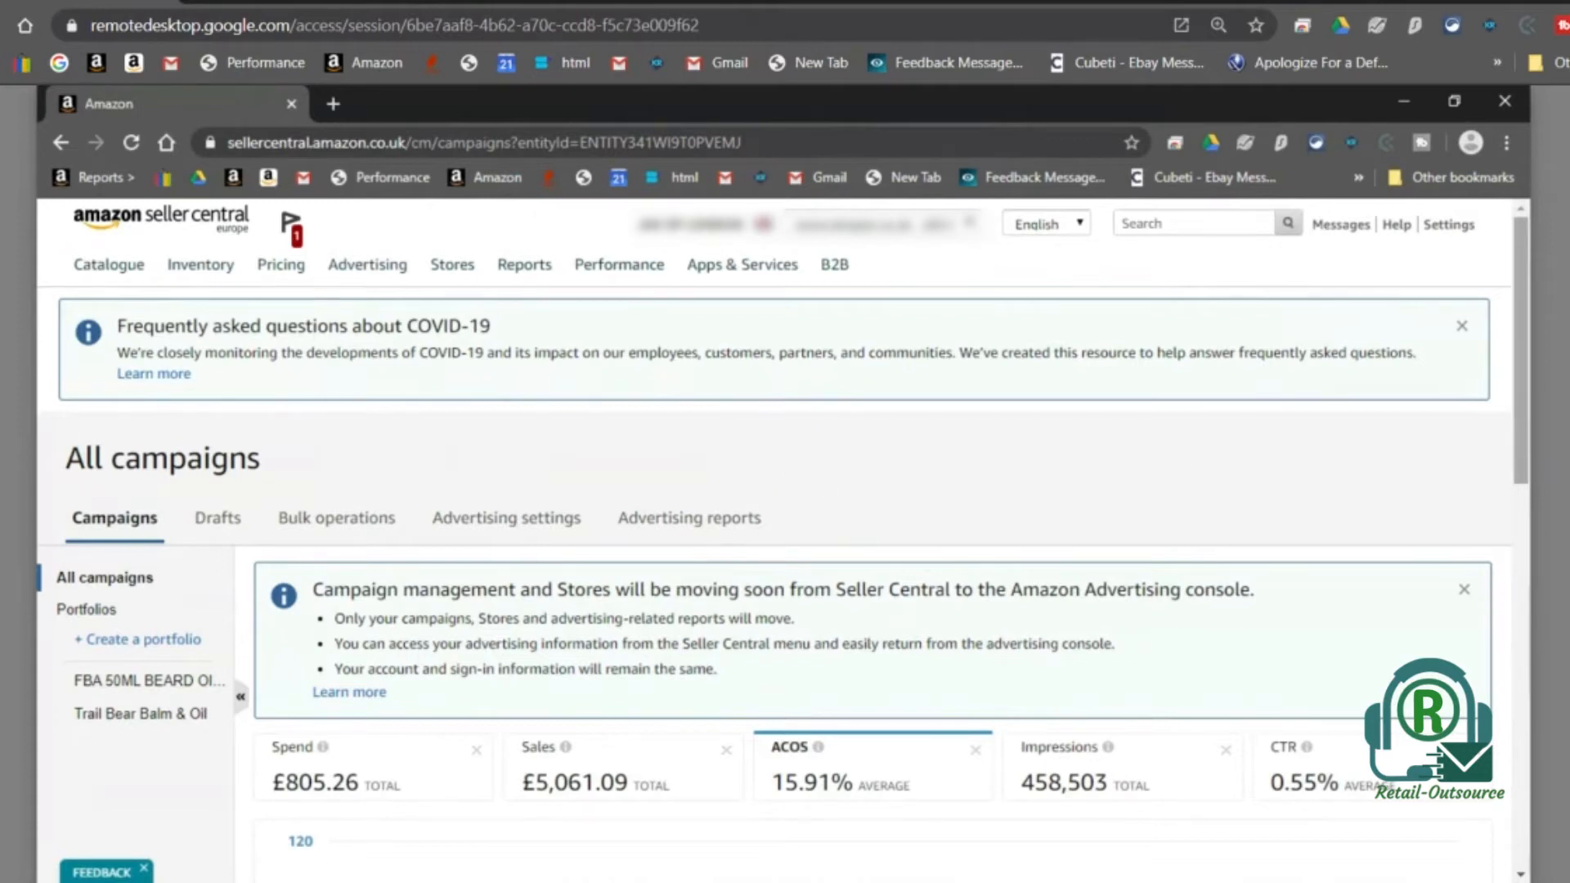
scroll(785, 540, down, 7)
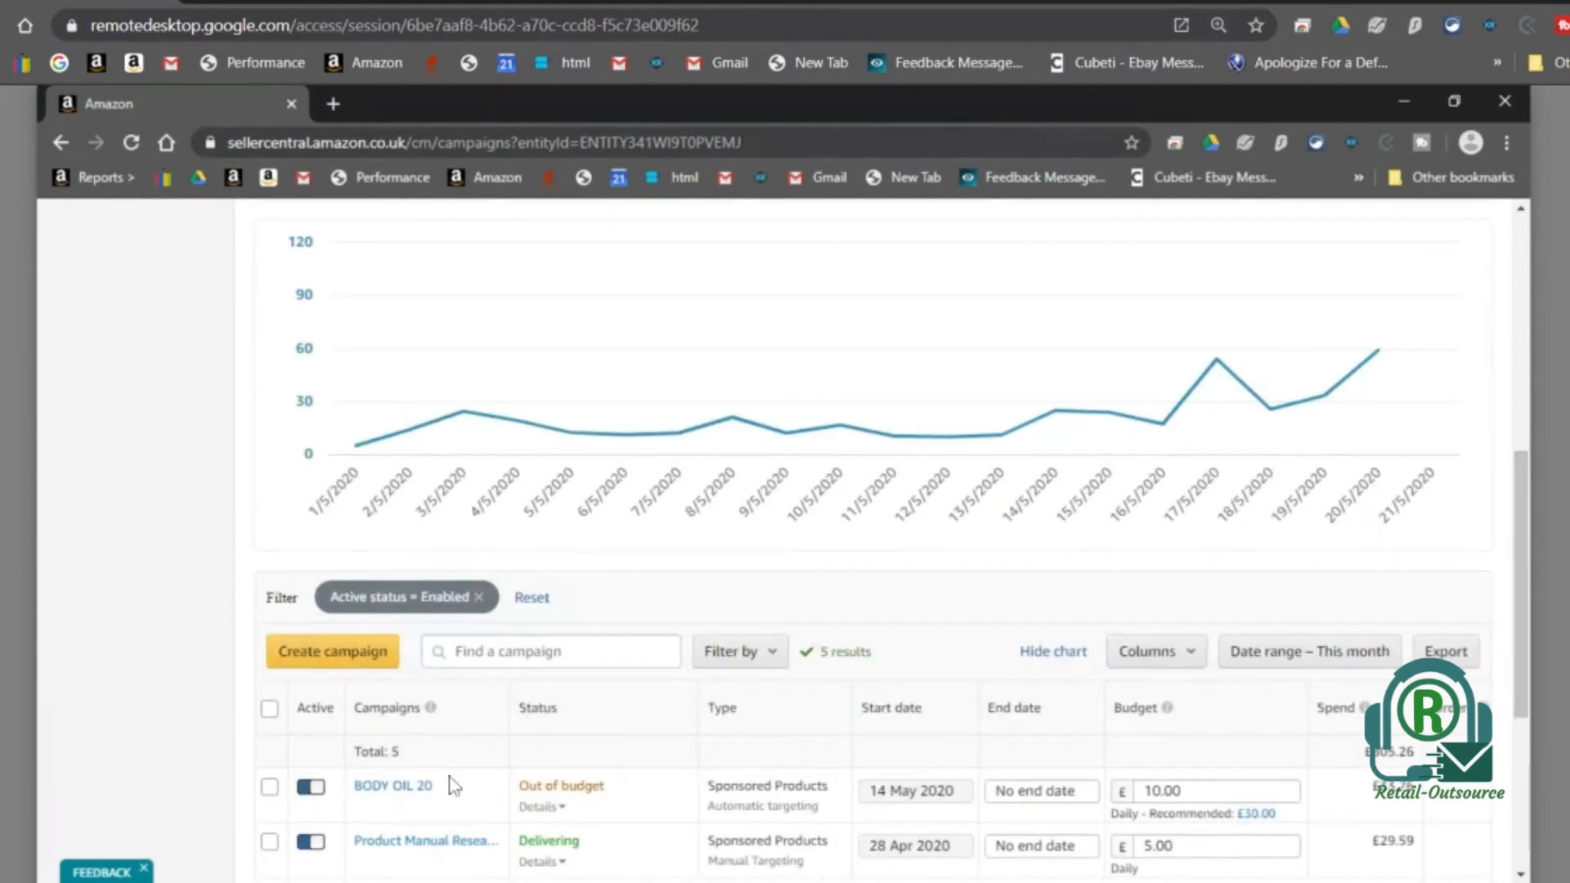
click(374, 664)
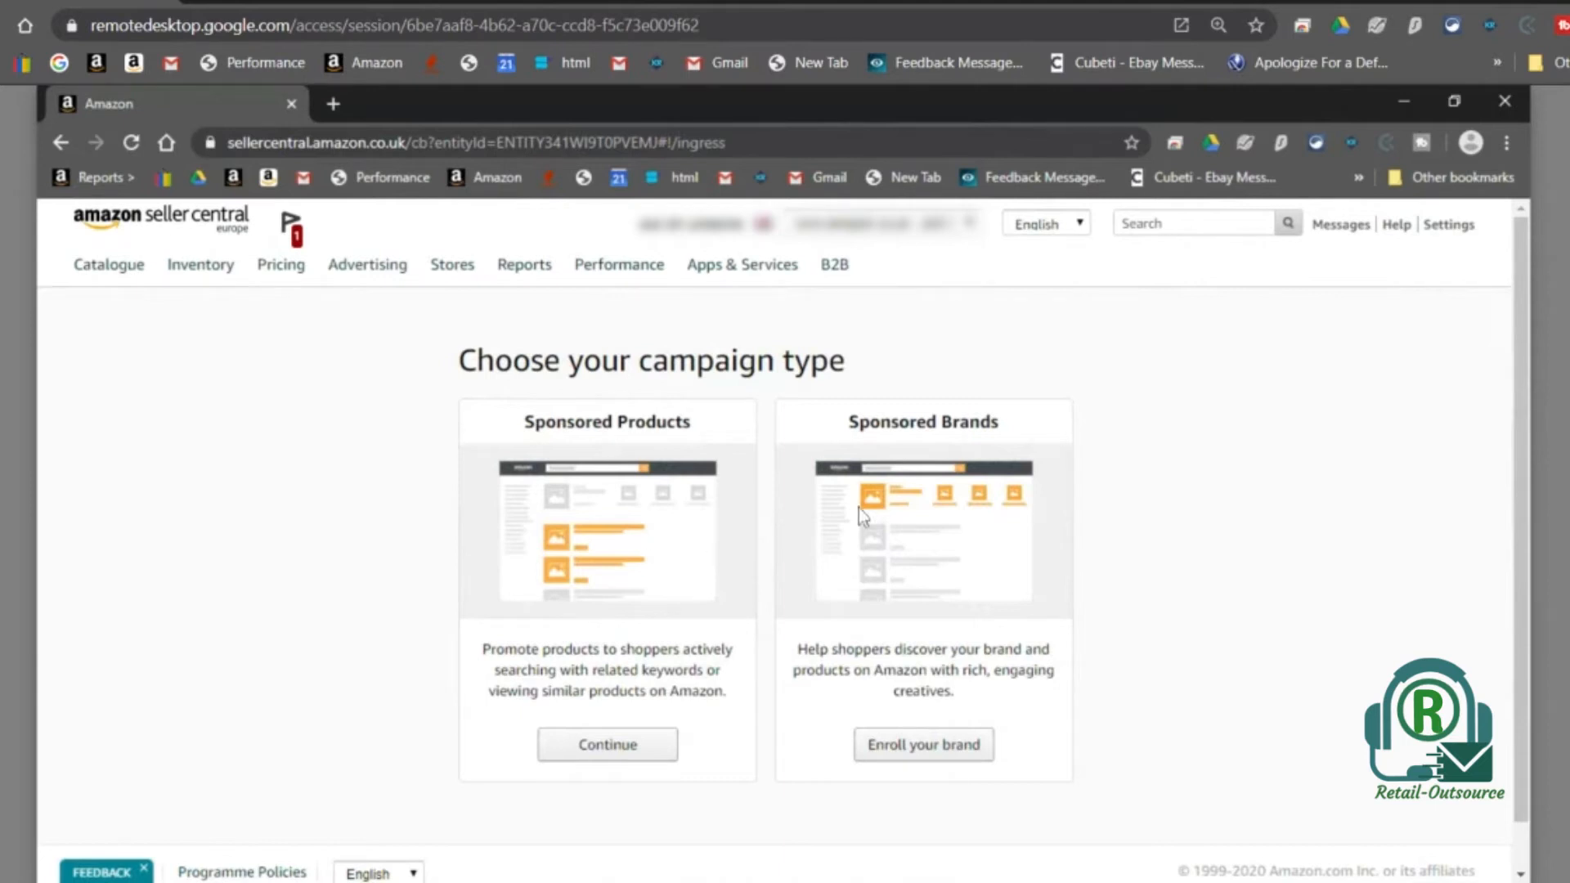
click(638, 754)
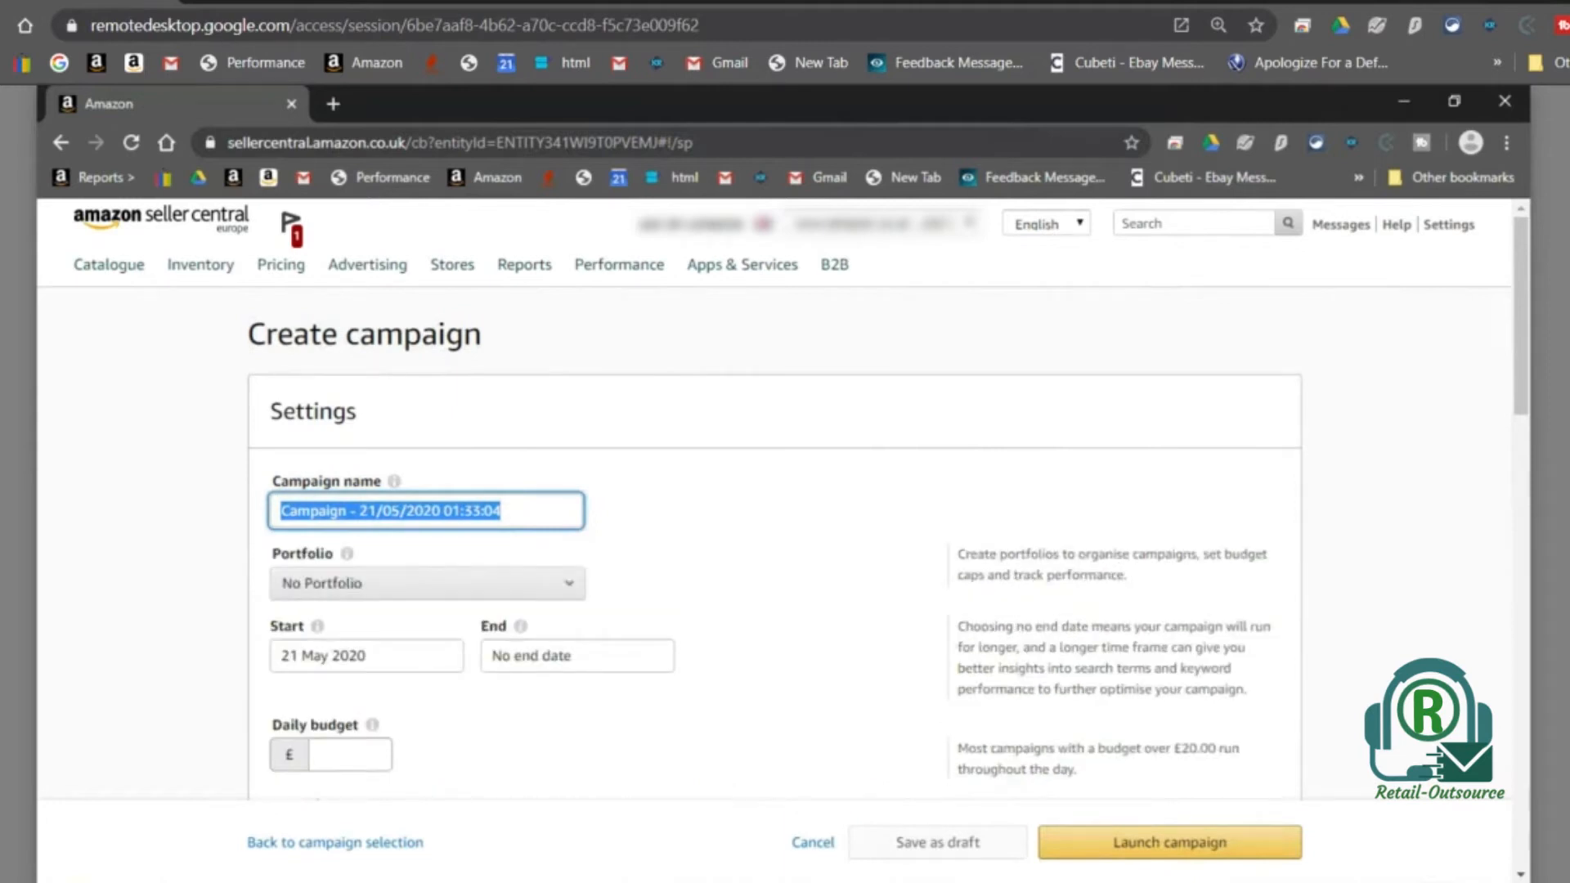
Replace the default campaign name with "Auto campaign".
click(570, 519)
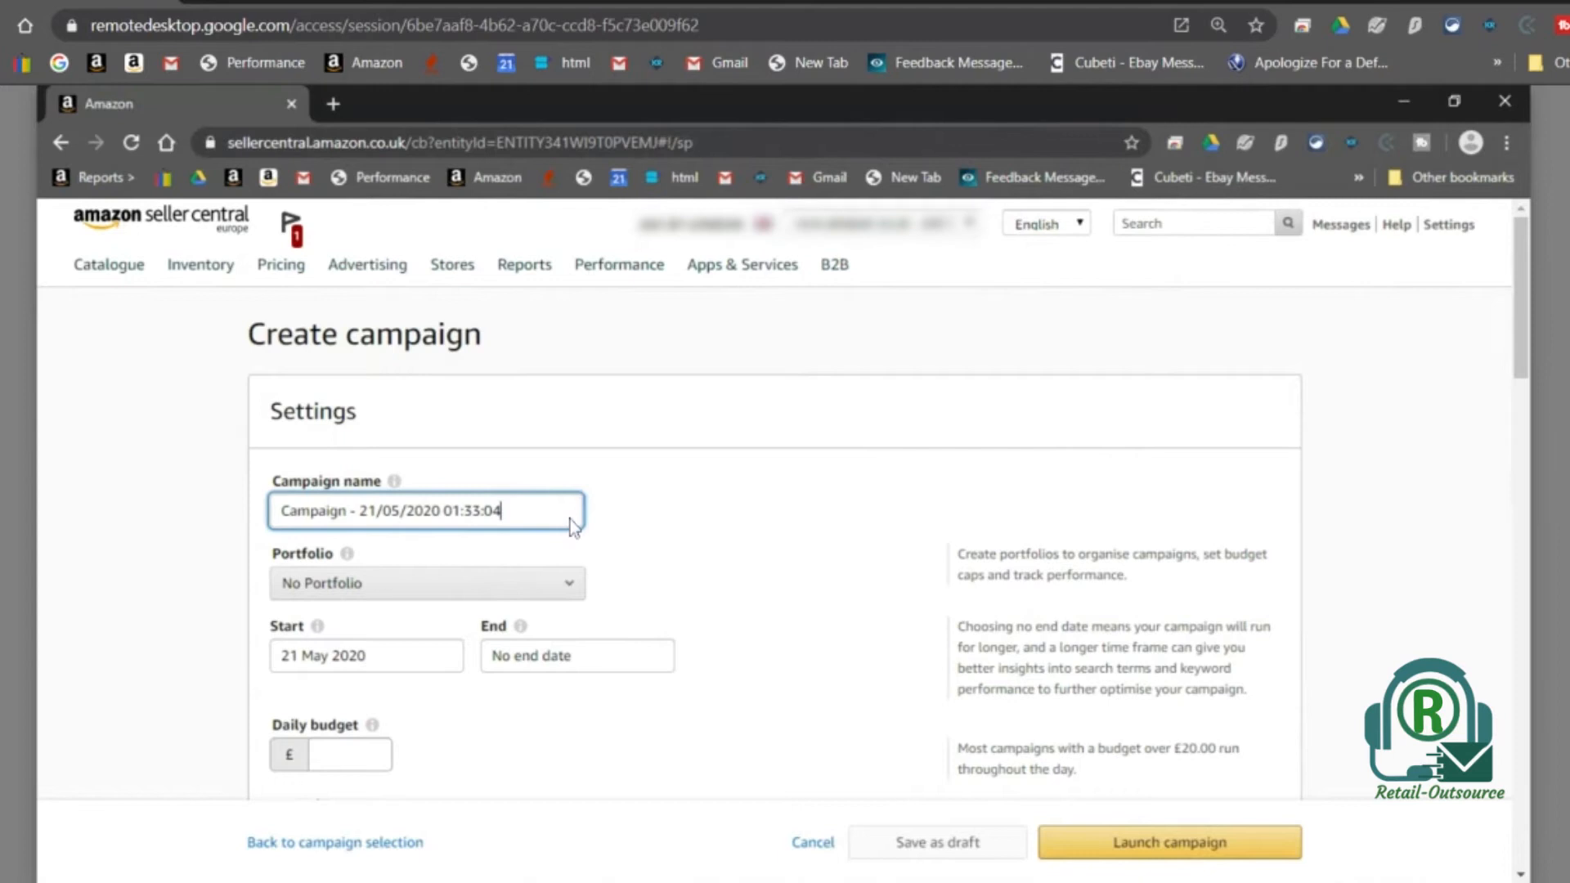
key(BackSpace)
key(BackSpace)
key(BackSpace)
key(BackSpace)
key(BackSpace)
key(BackSpace)
key(BackSpace)
key(BackSpace)
key(BackSpace)
key(BackSpace)
key(BackSpace)
key(BackSpace)
key(BackSpace)
key(BackSpace)
key(BackSpace)
key(BackSpace)
key(BackSpace)
key(BackSpace)
key(BackSpace)
key(BackSpace)
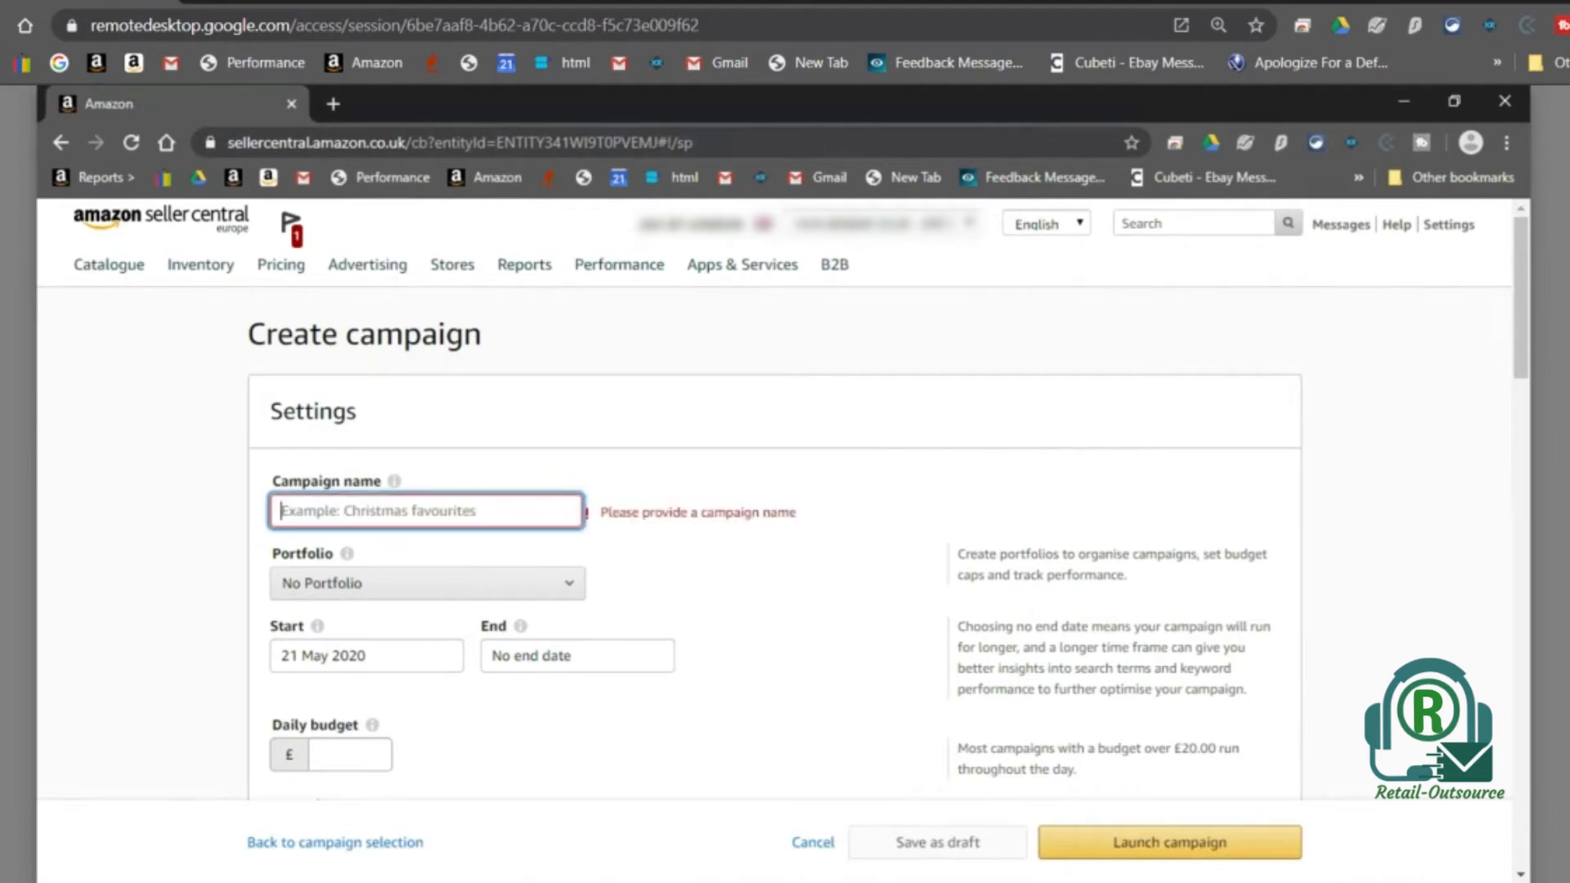
text(Auto)
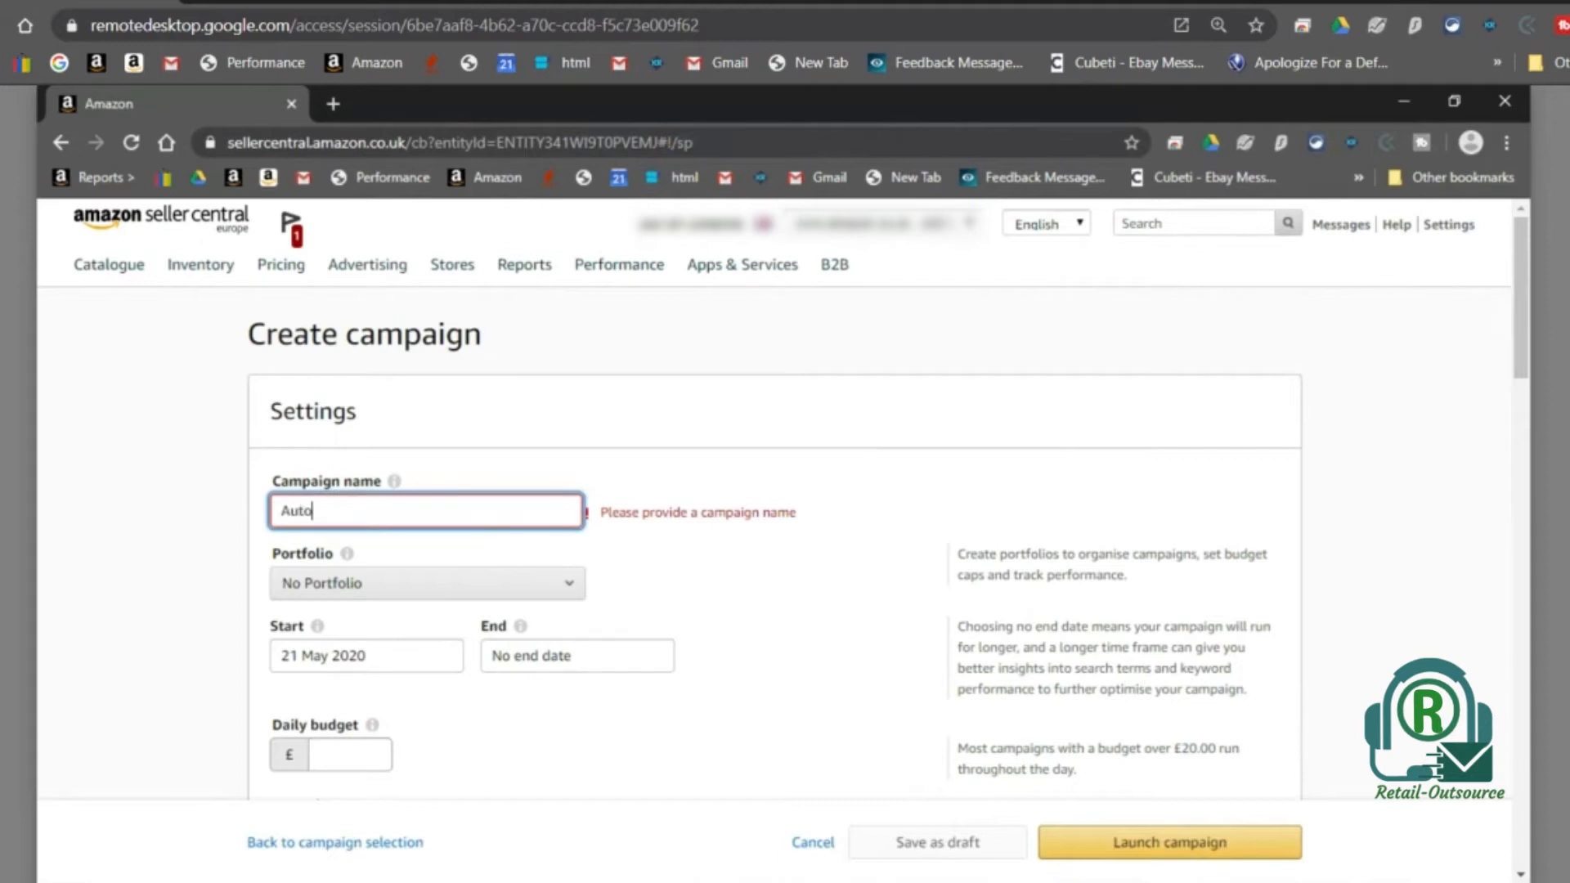
text( campaign)
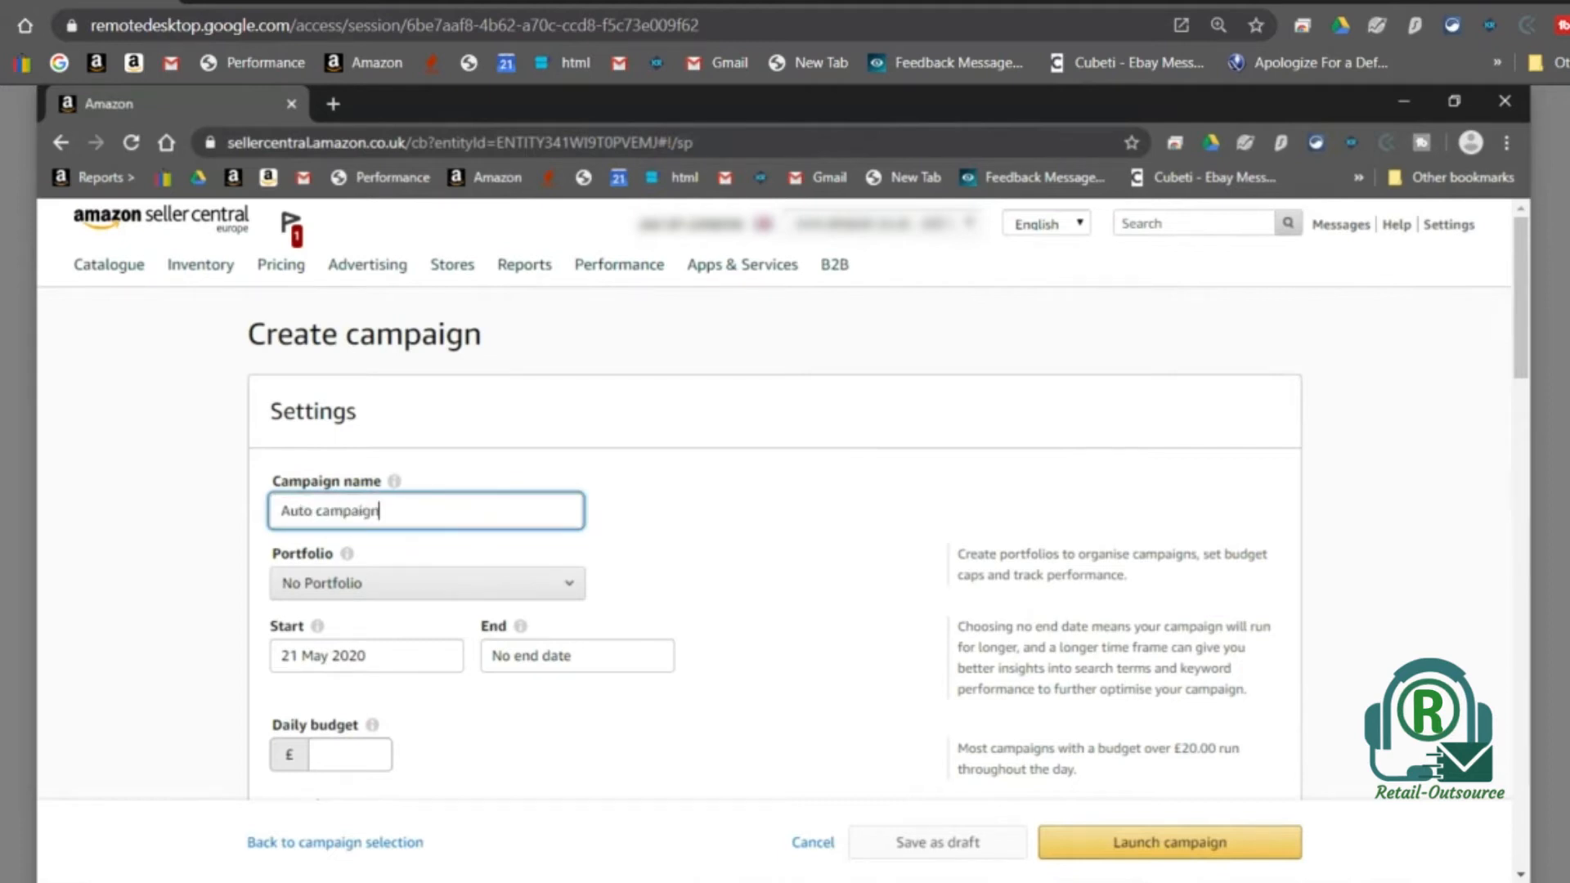
click(479, 725)
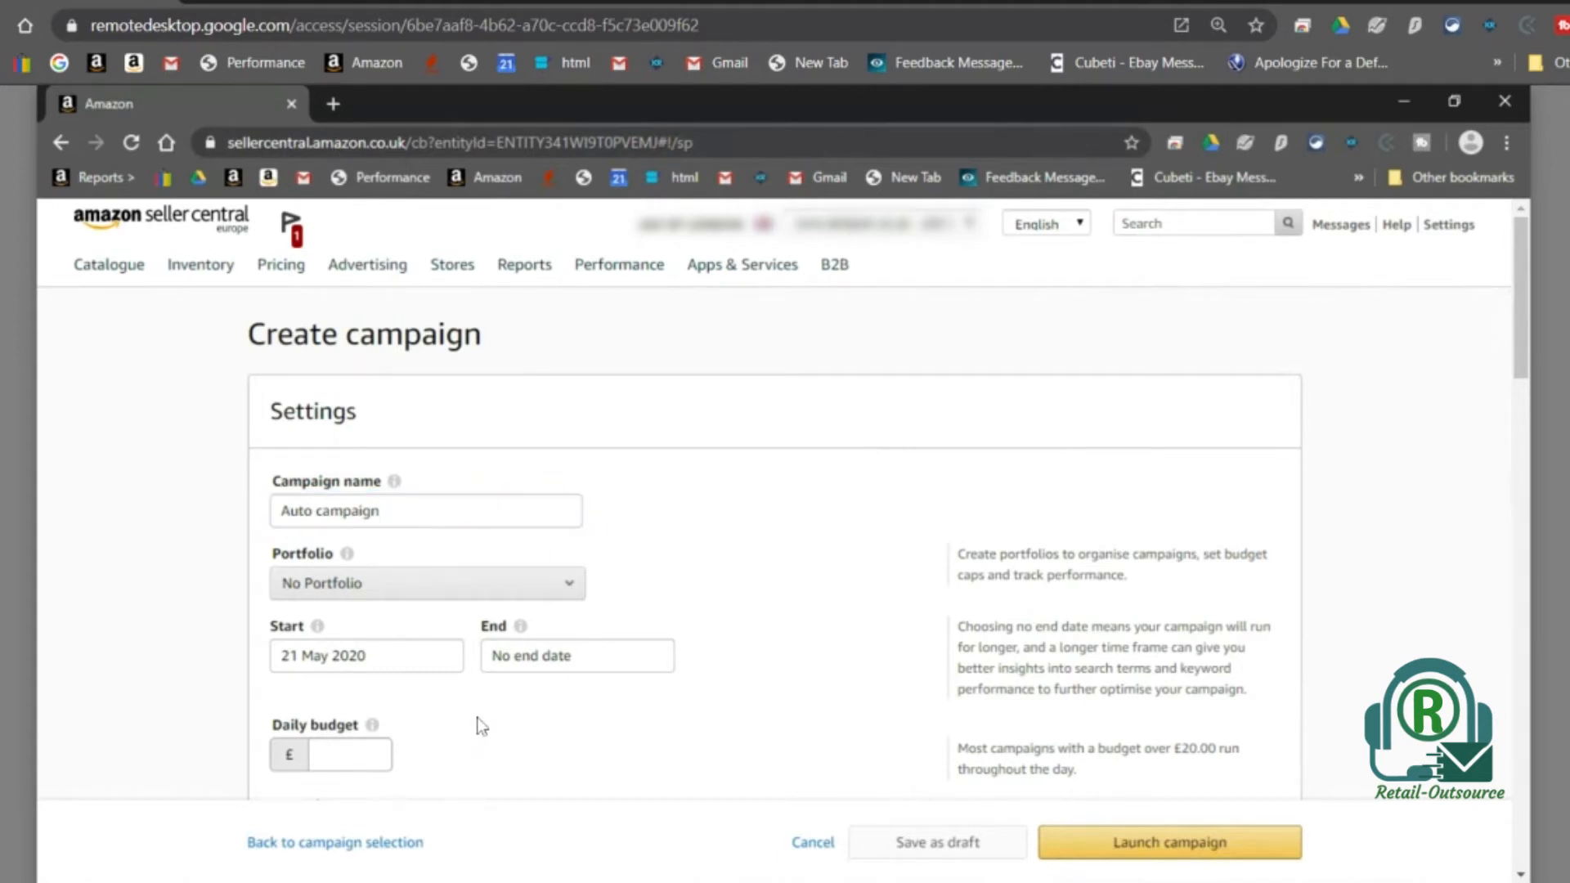
Keep the start date of 21 May 2020 with no end date and set the daily budget to £10.00.
click(435, 665)
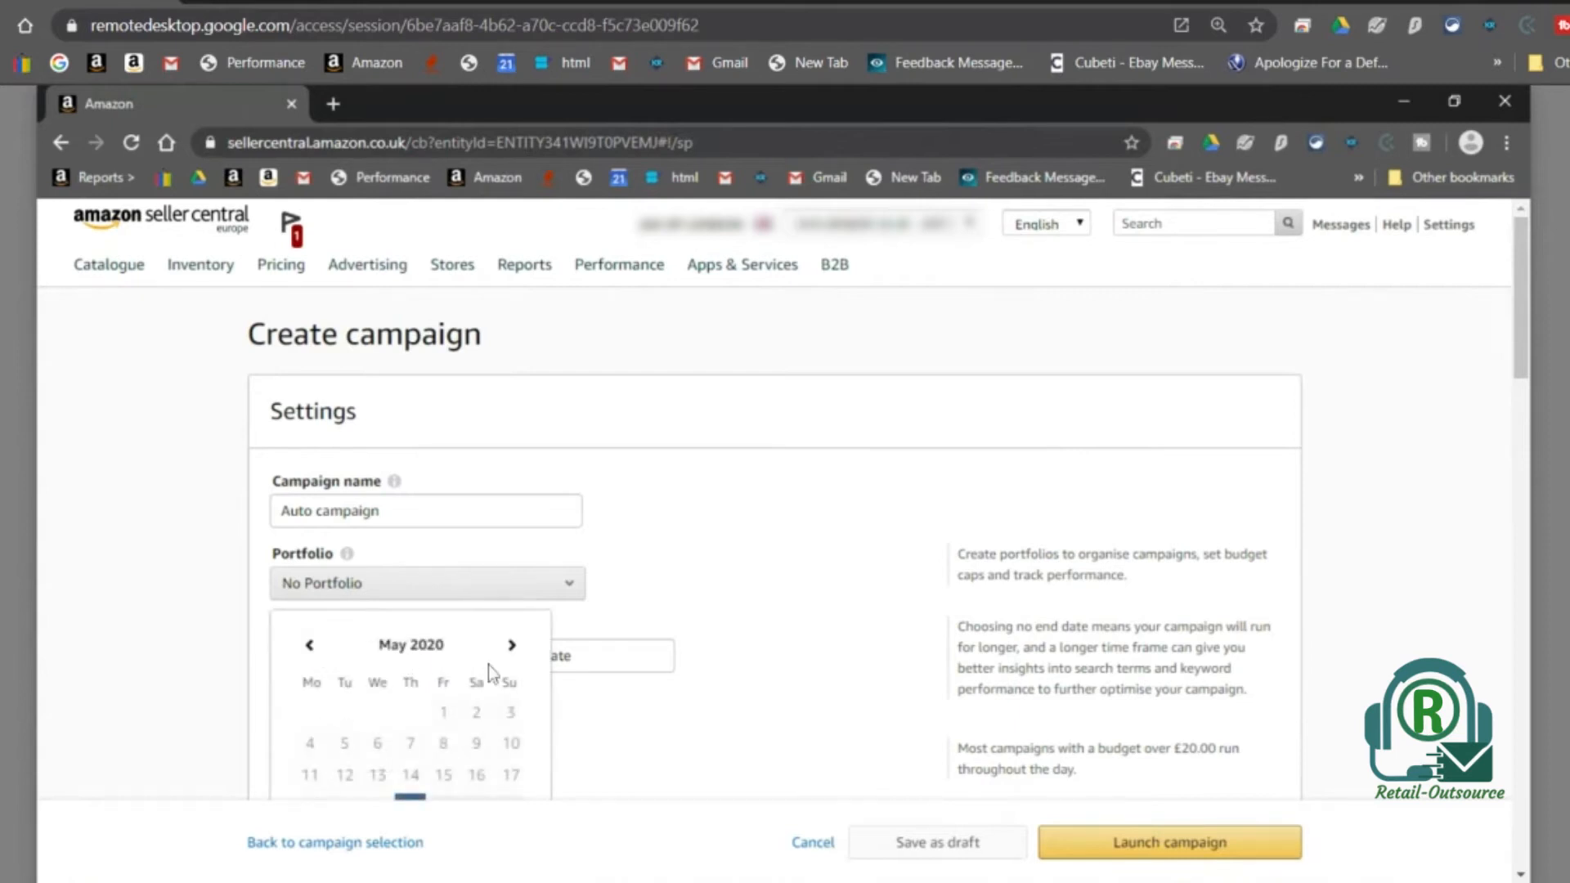
click(637, 752)
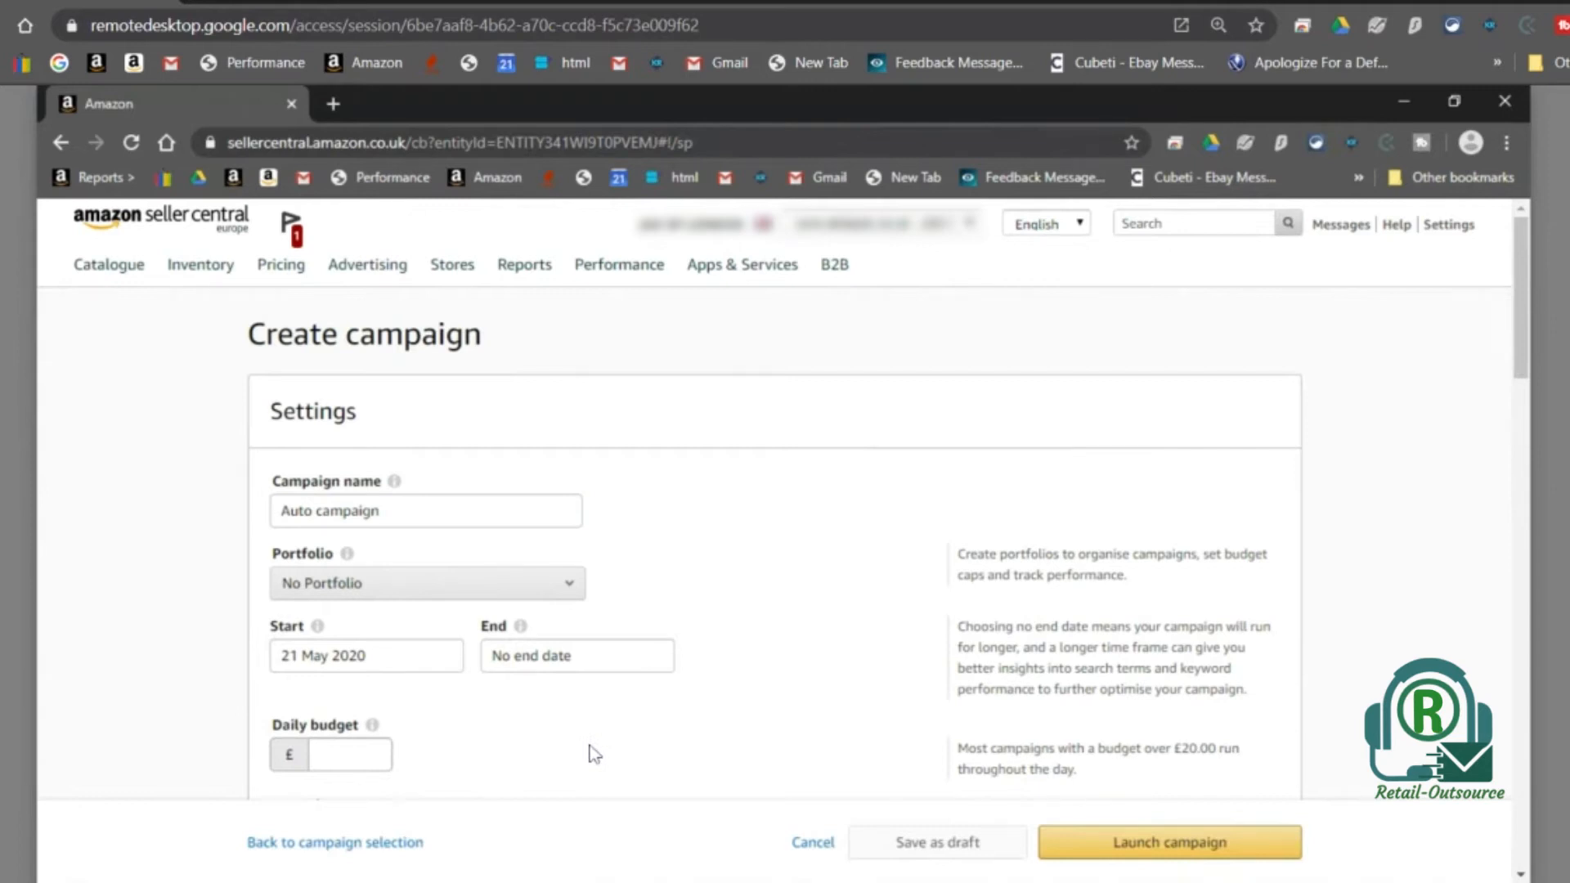
scroll(595, 755, down, 1)
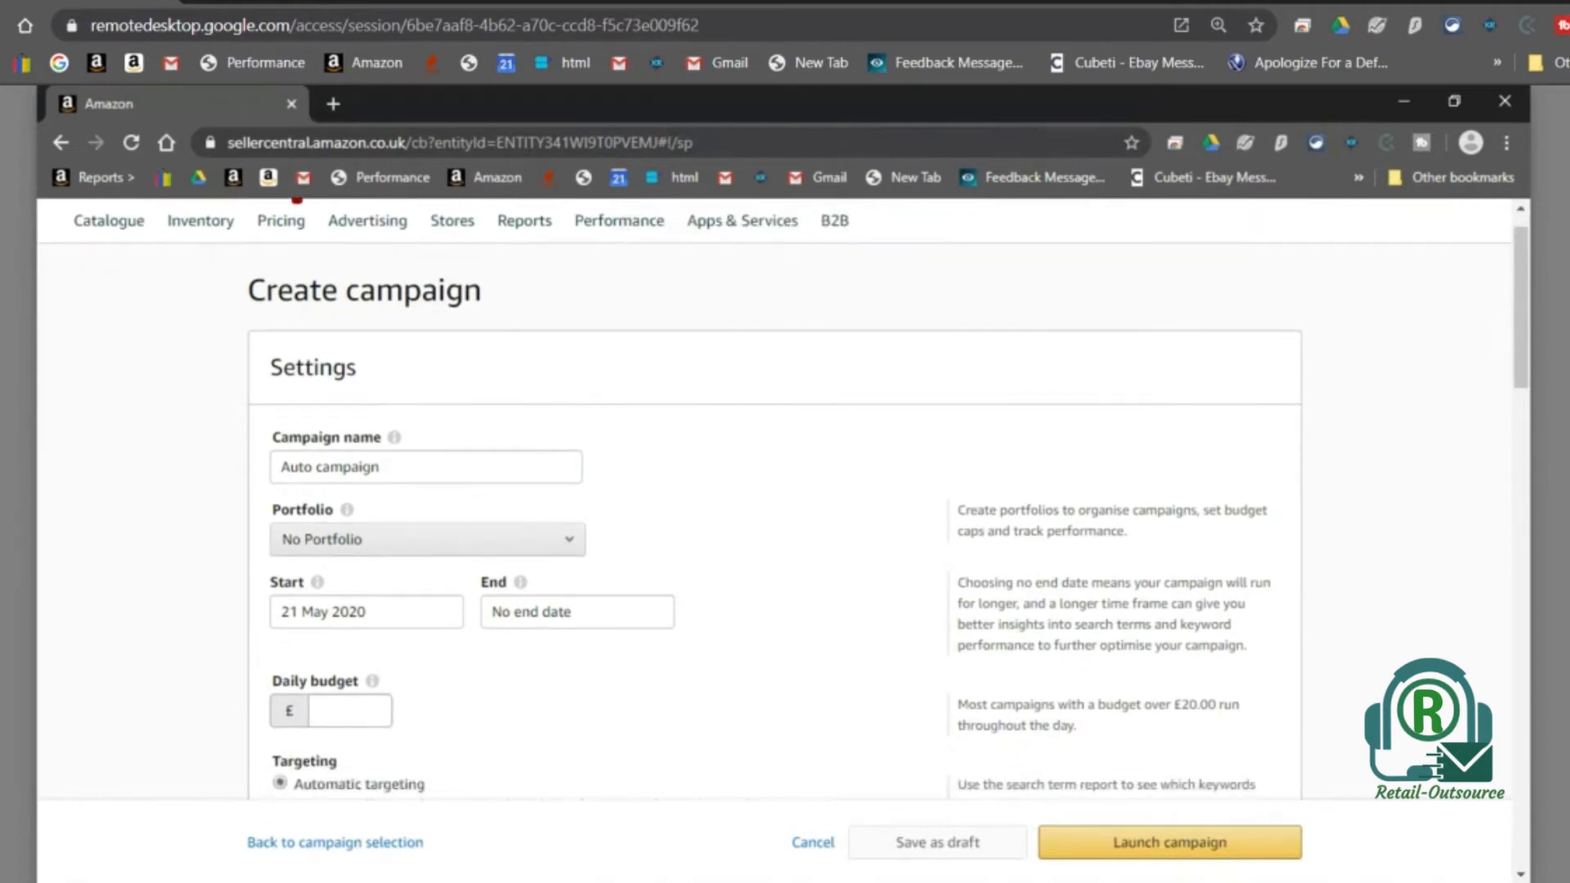
scroll(785, 499, down, 1)
scroll(890, 499, down, 1)
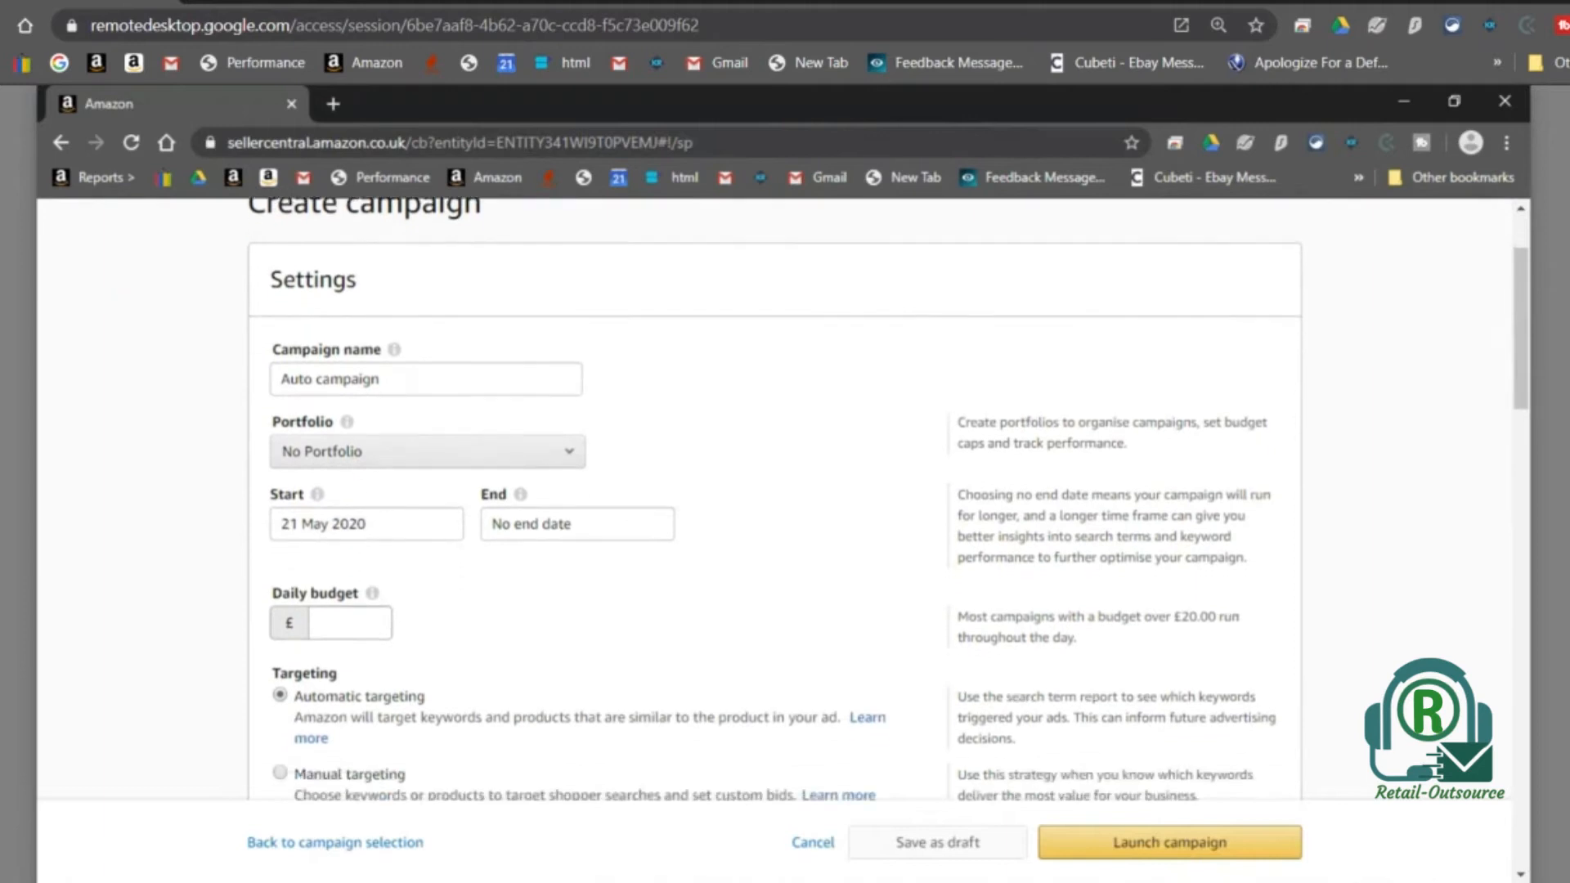
scroll(572, 754, down, 1)
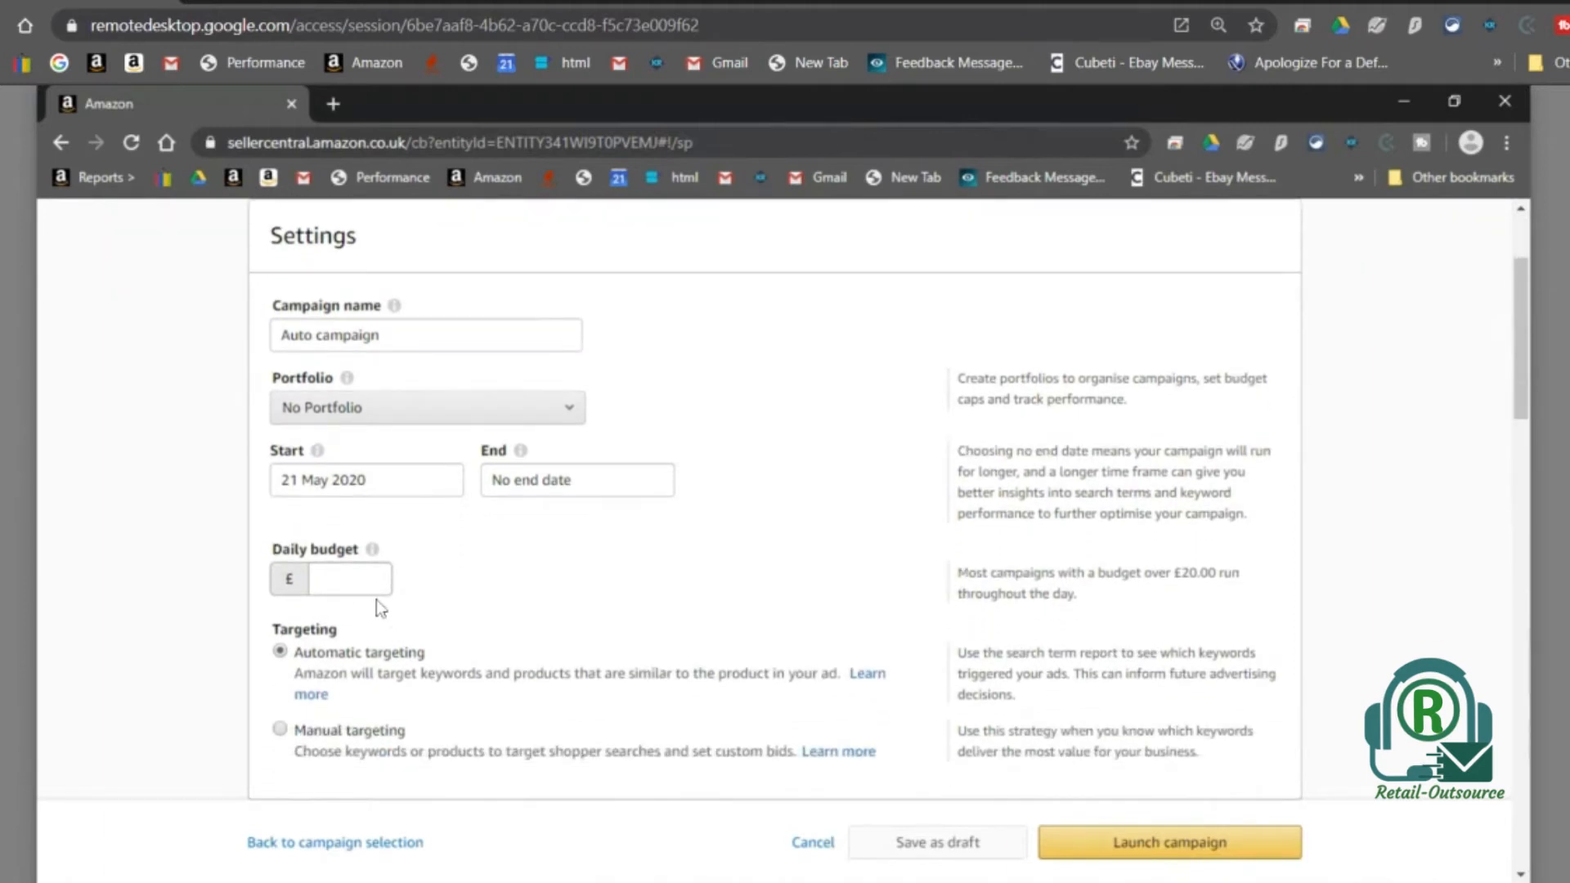
click(374, 596)
text(10)
click(422, 592)
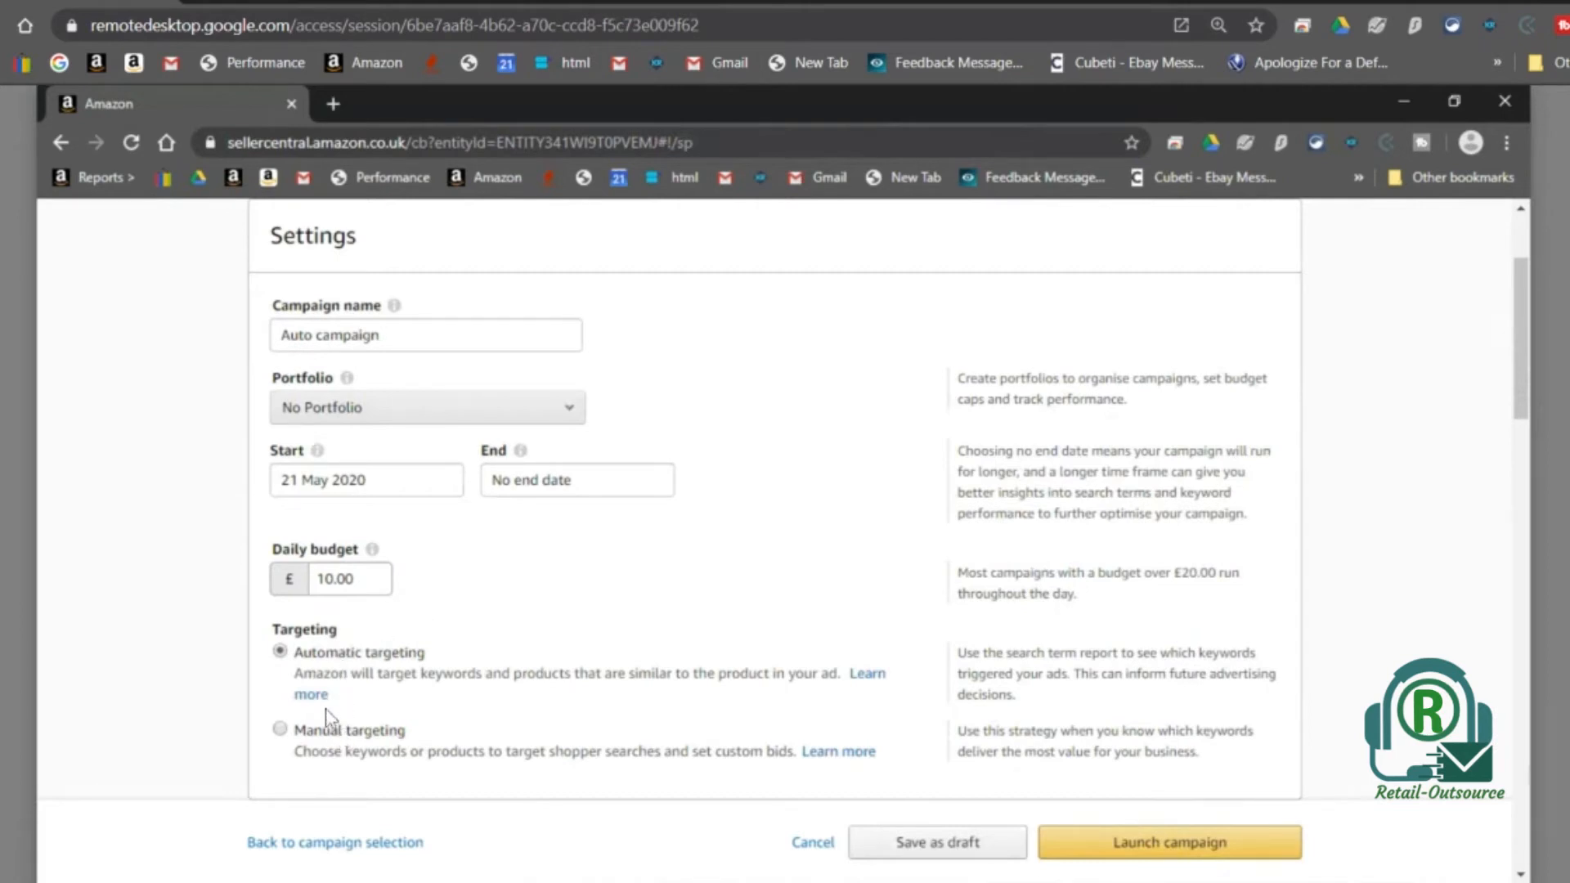
Select automatic targeting for the campaign and name the ad group "Body Oil".
click(280, 729)
click(280, 651)
scroll(603, 564, down, 7)
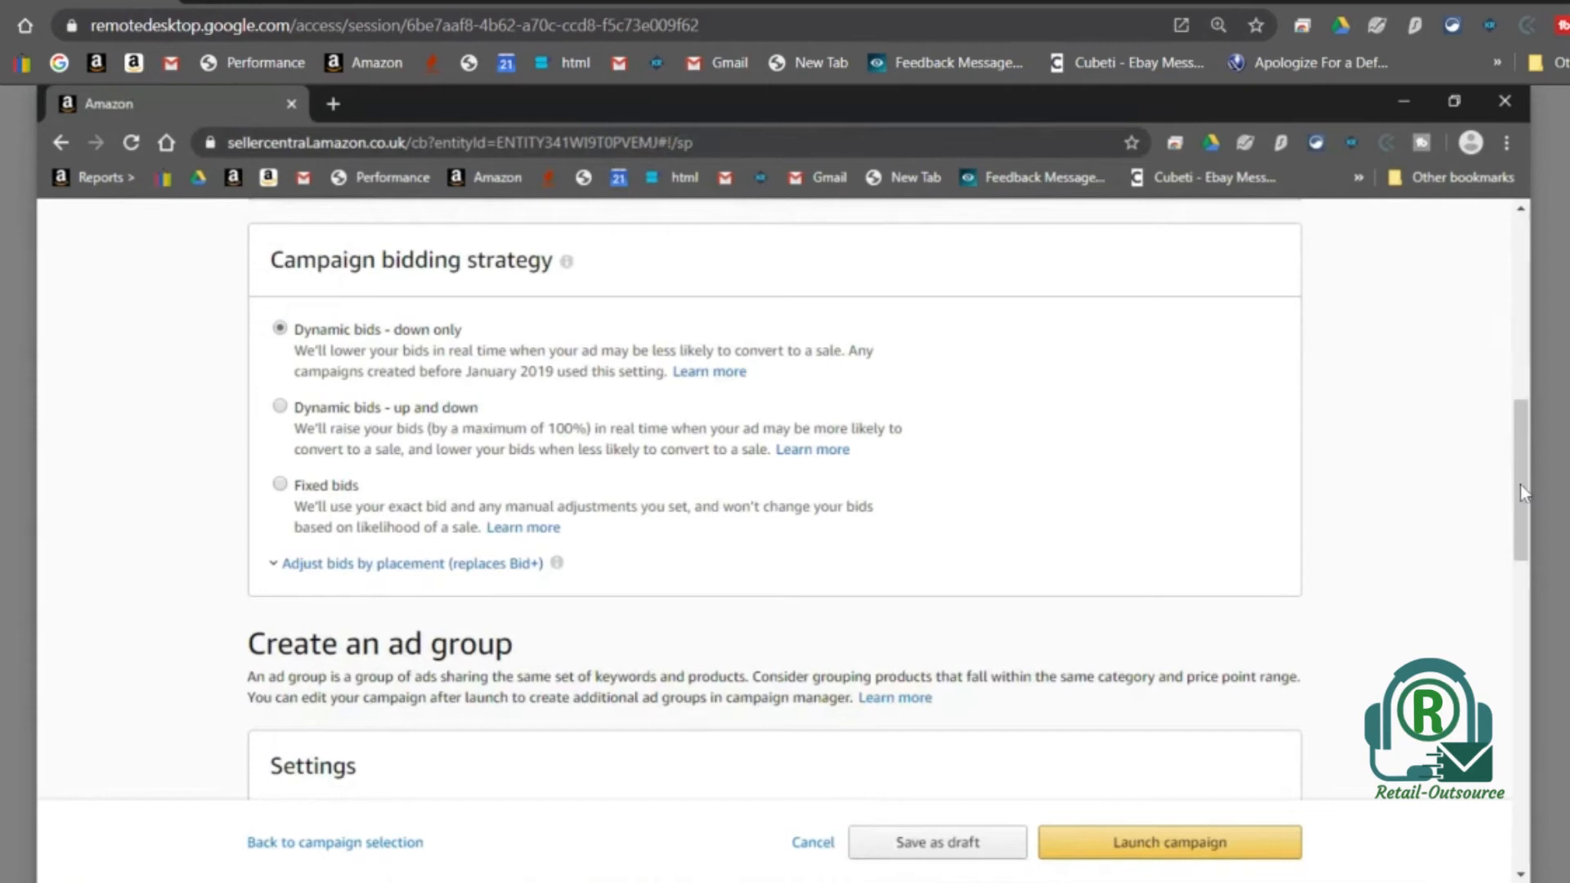
drag(1526, 493, 1520, 612)
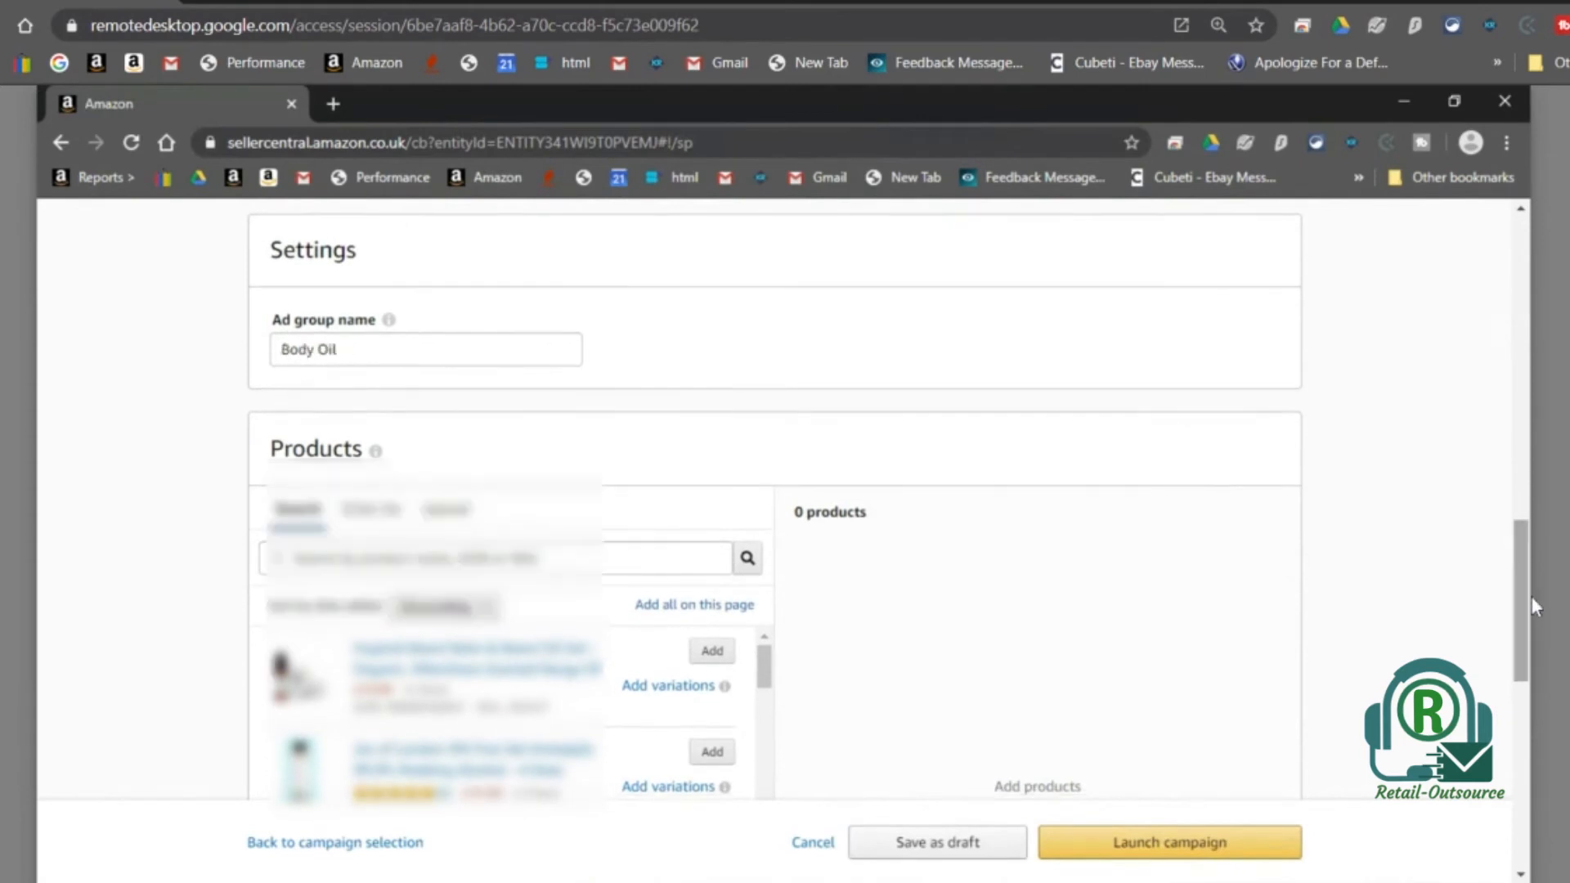
Search the ad group's product selection for "body oil".
drag(1533, 597, 1537, 636)
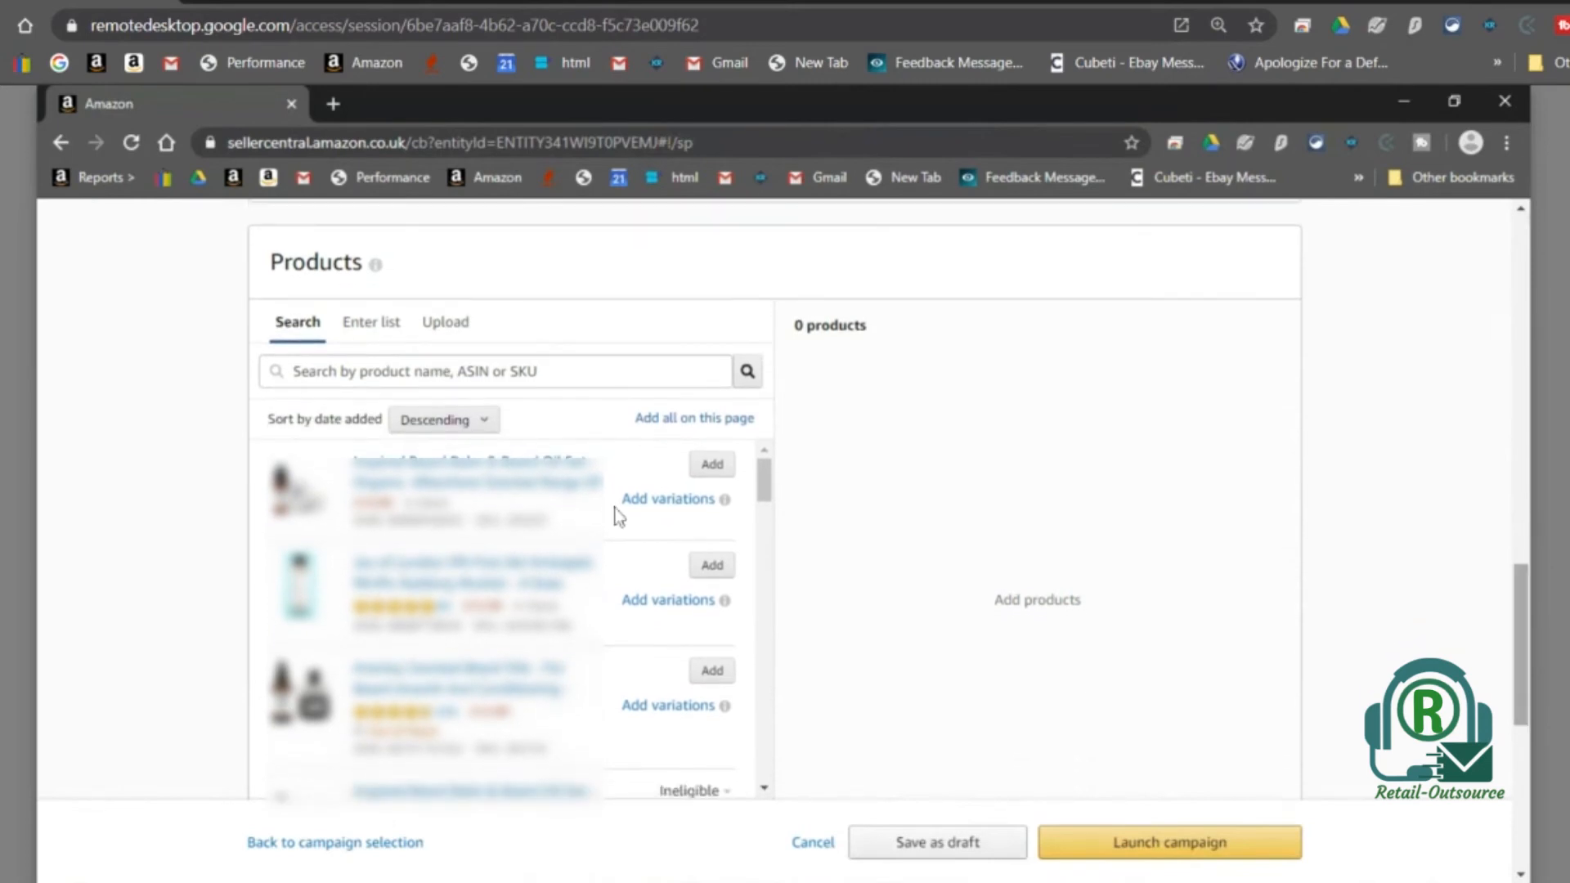
click(480, 371)
text(b)
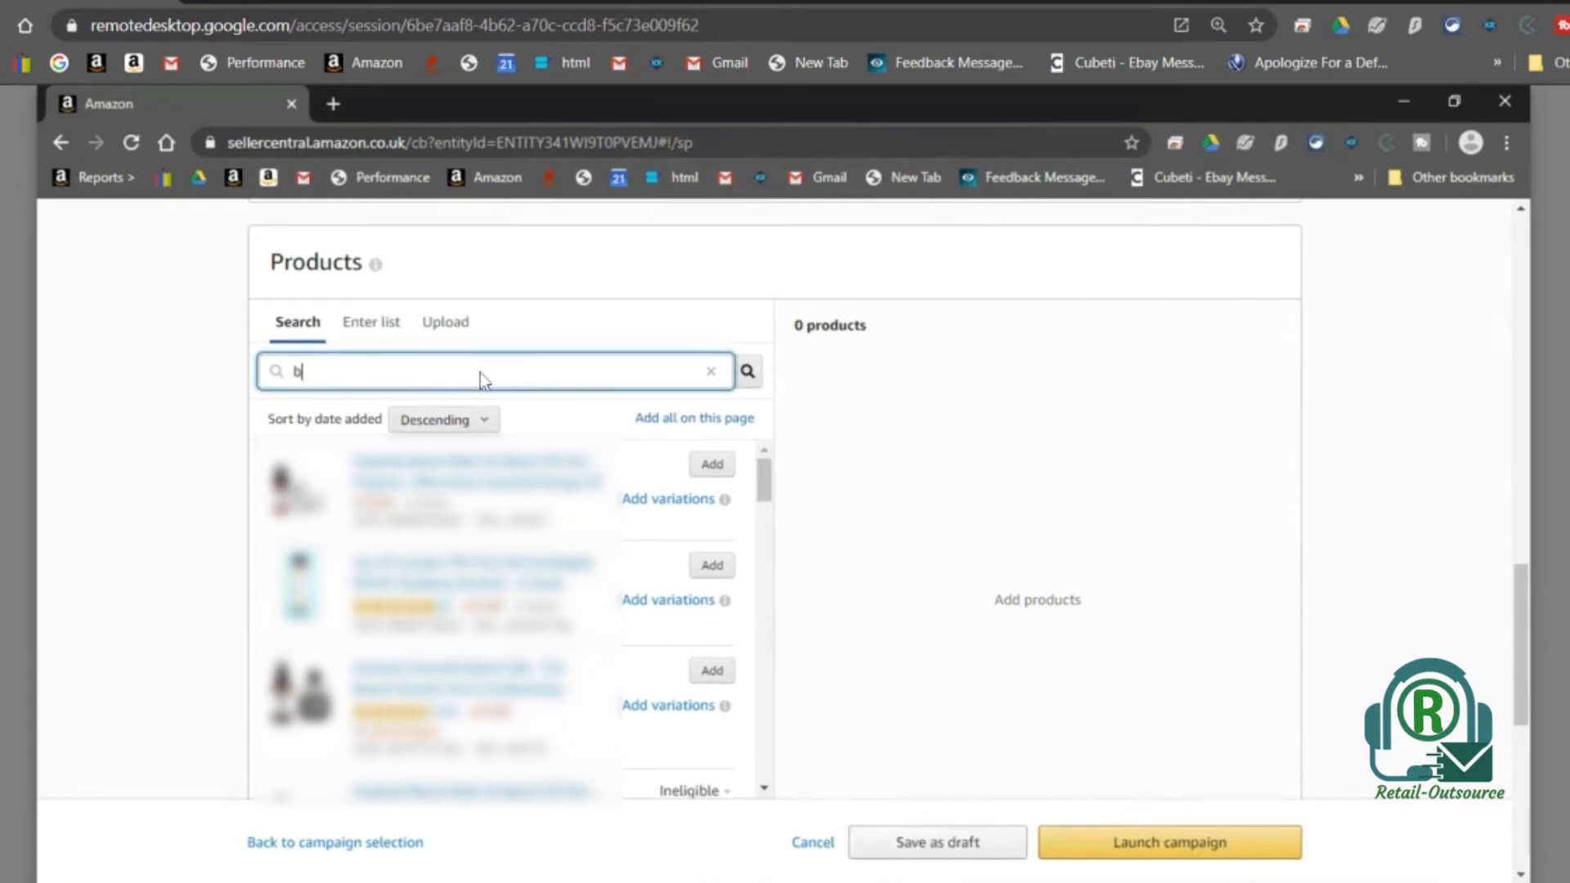
text(ody oil)
key(Return)
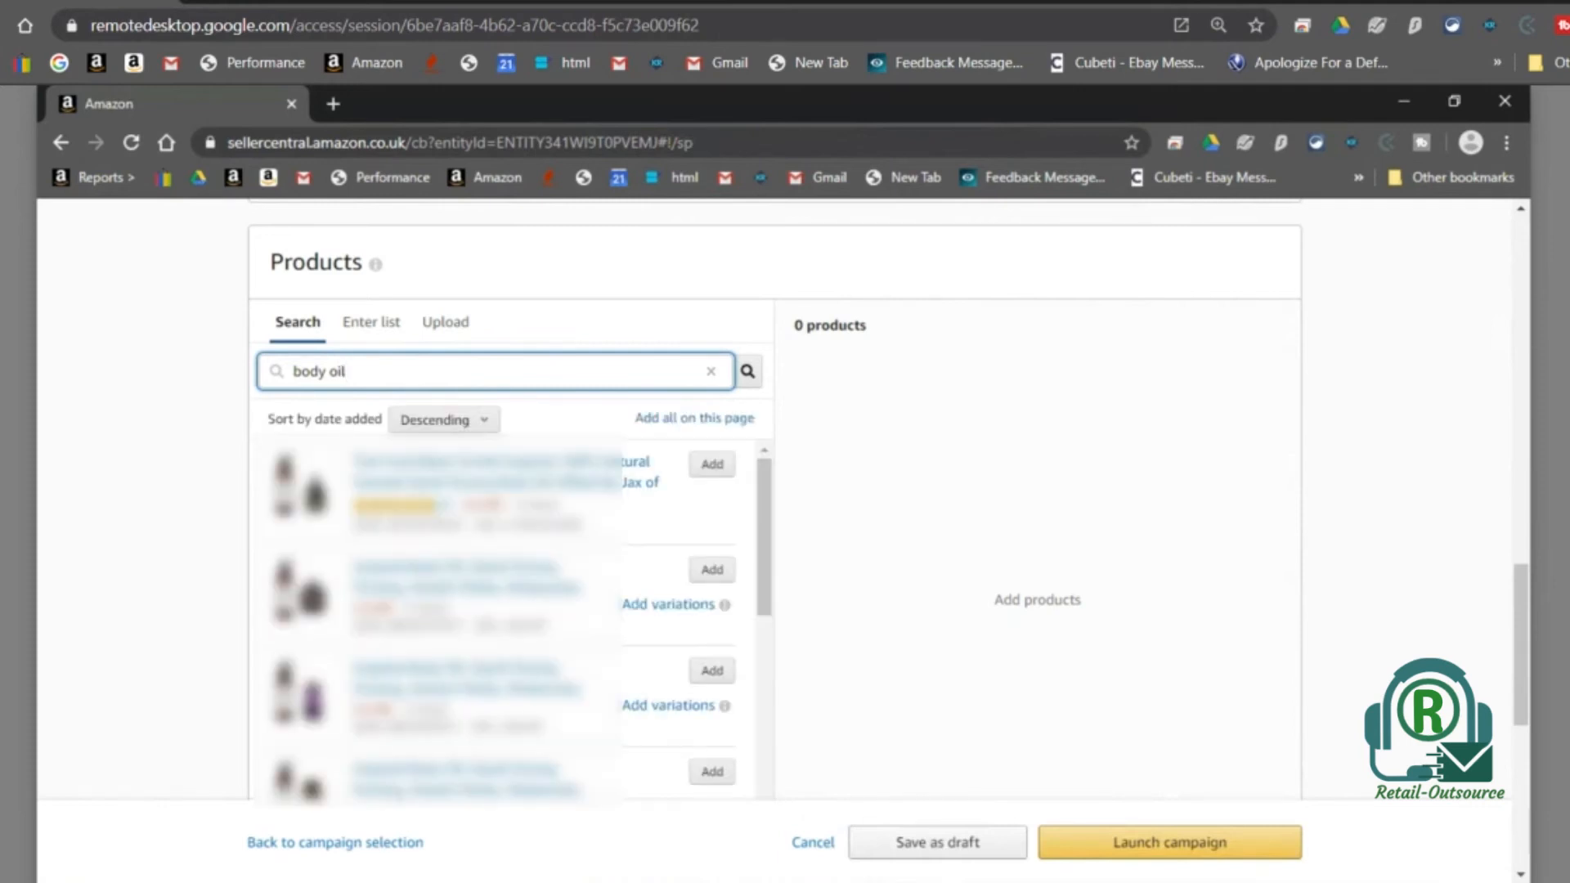
Add all the body oil products on the results page to the ad group and check the added list.
click(726, 460)
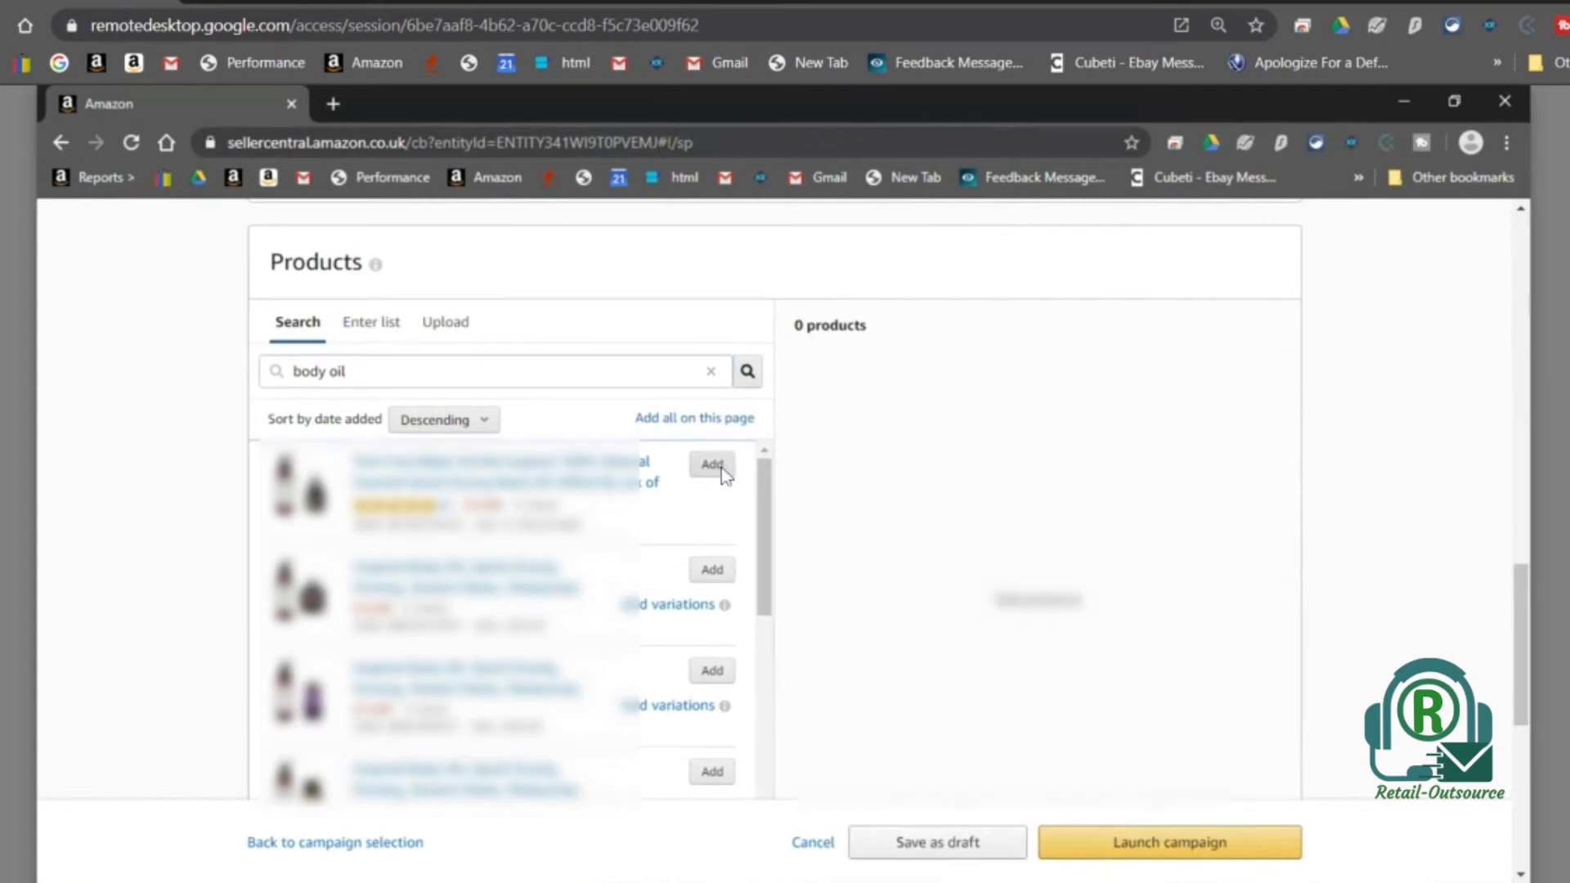
click(732, 423)
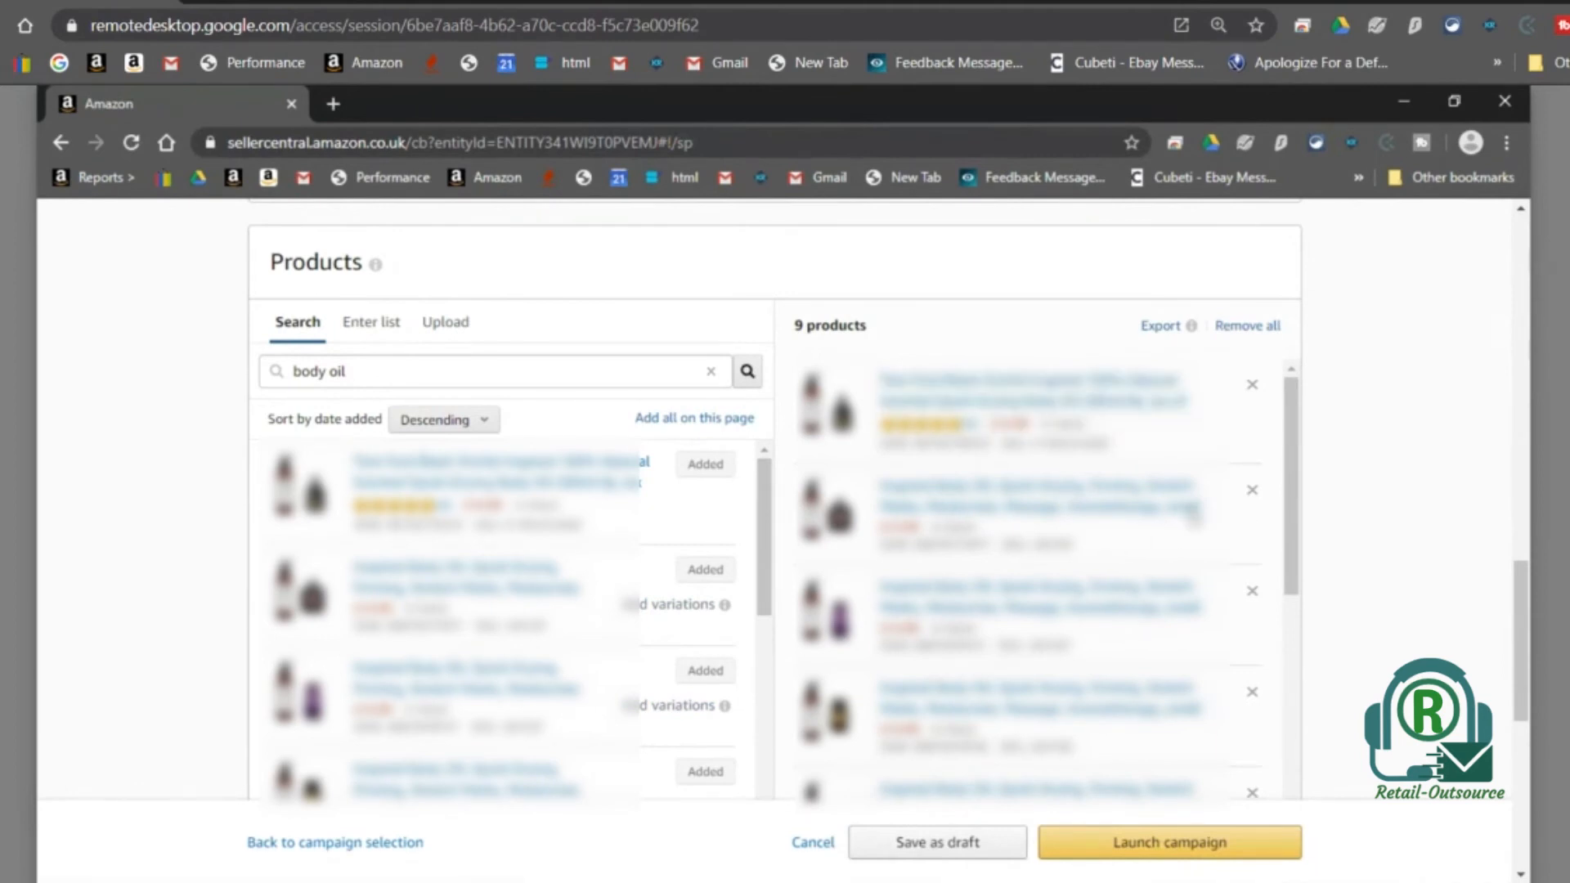
drag(1304, 451, 1330, 718)
drag(769, 514, 775, 770)
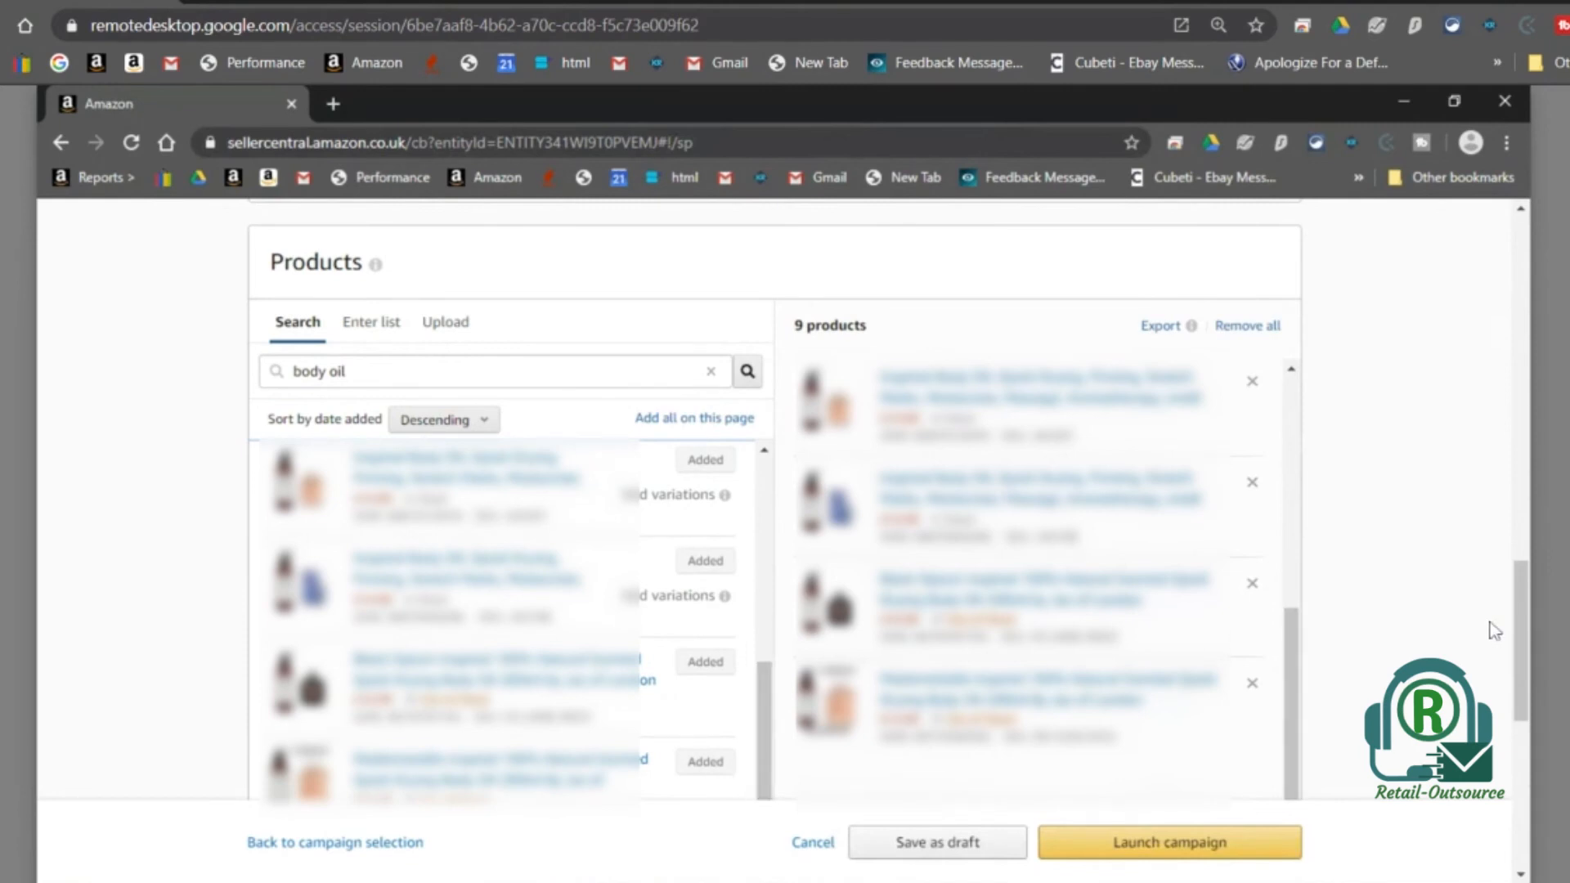
Keep the automatic targeting default bid at £0.50 and launch the campaign.
drag(1520, 634, 1523, 687)
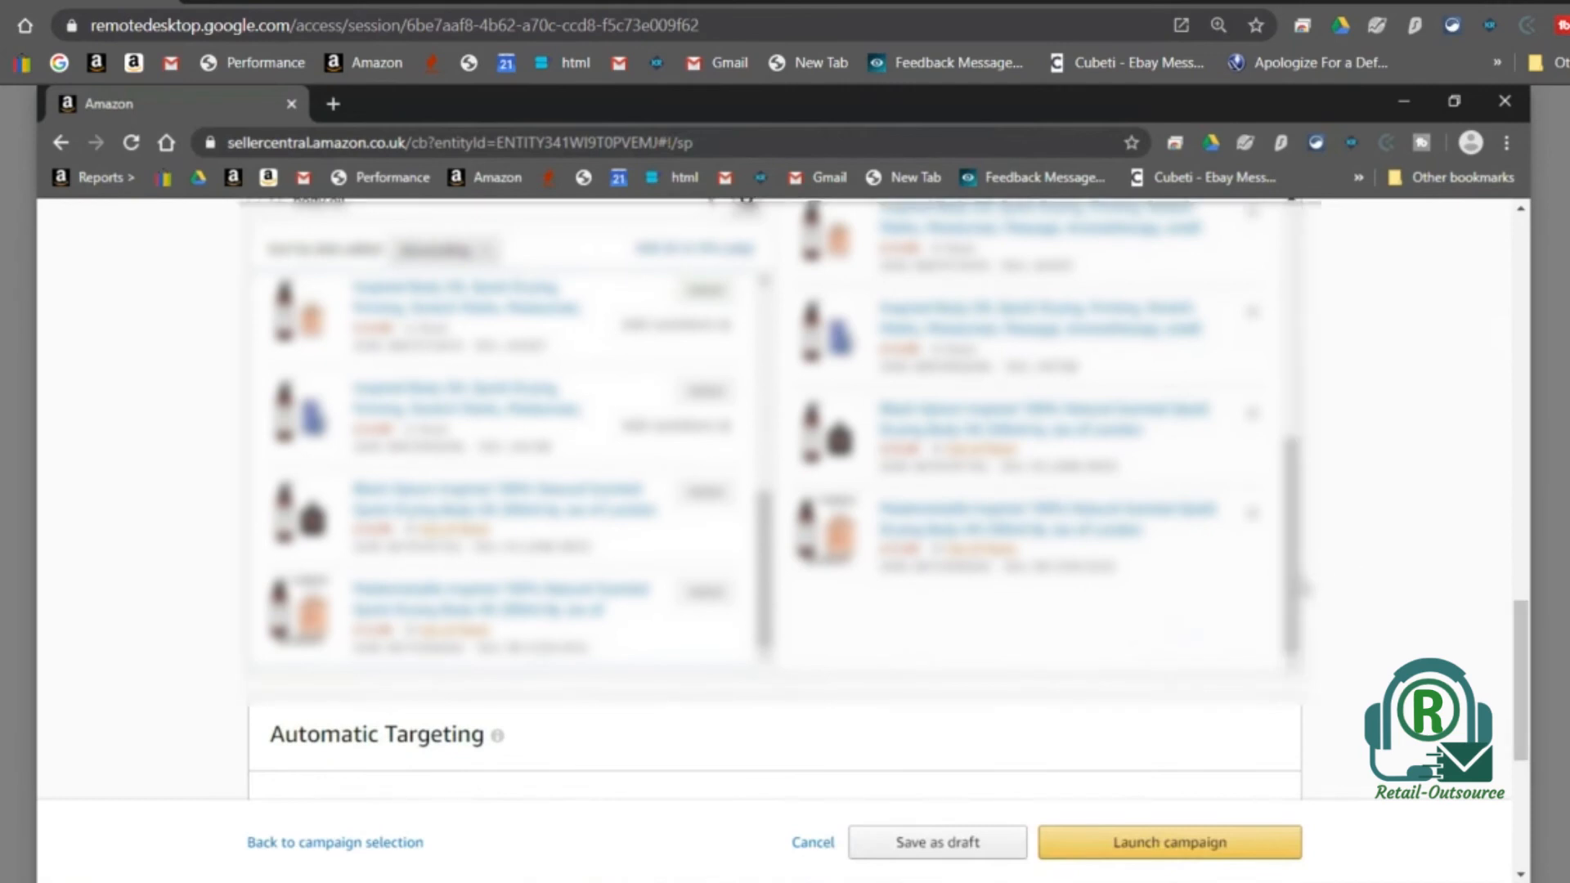
drag(1297, 604, 1298, 607)
drag(1528, 634, 1537, 680)
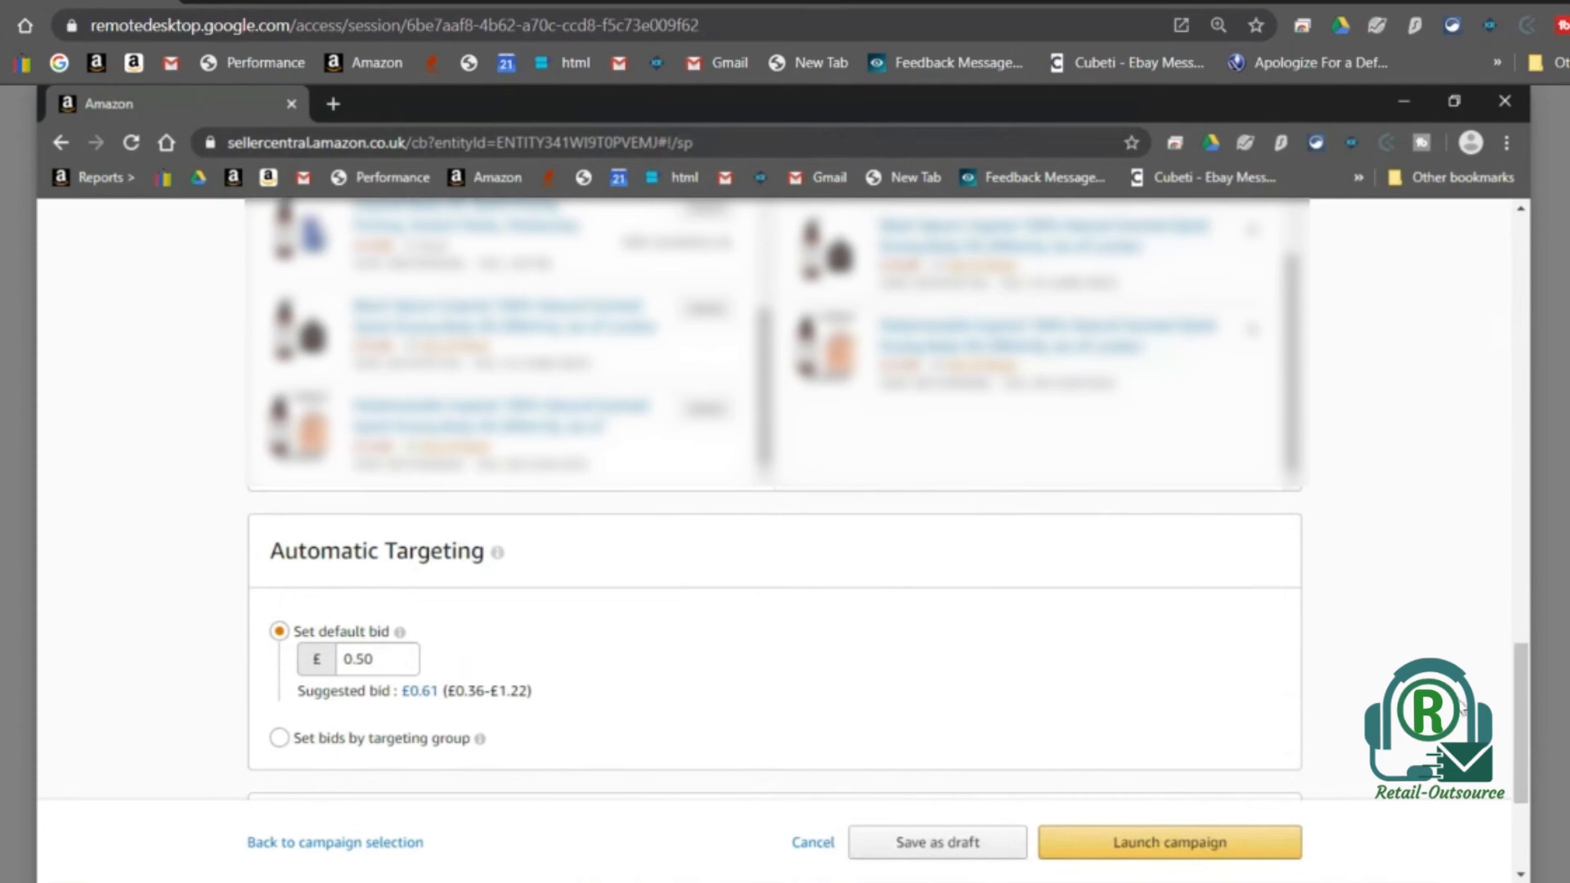
scroll(1529, 711, down, 2)
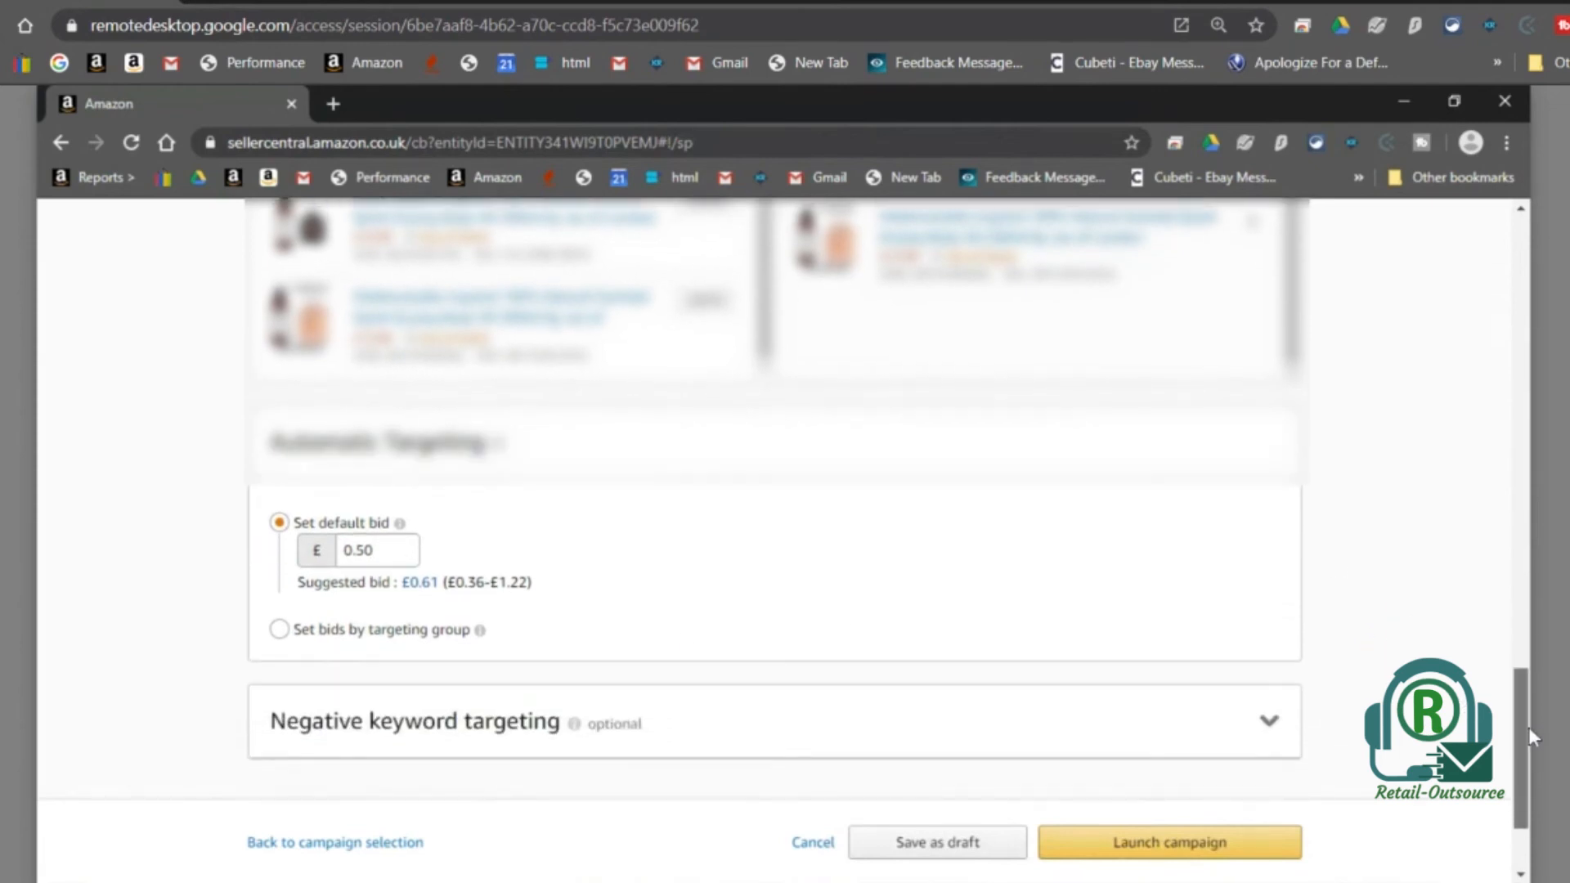
drag(1537, 750, 1540, 760)
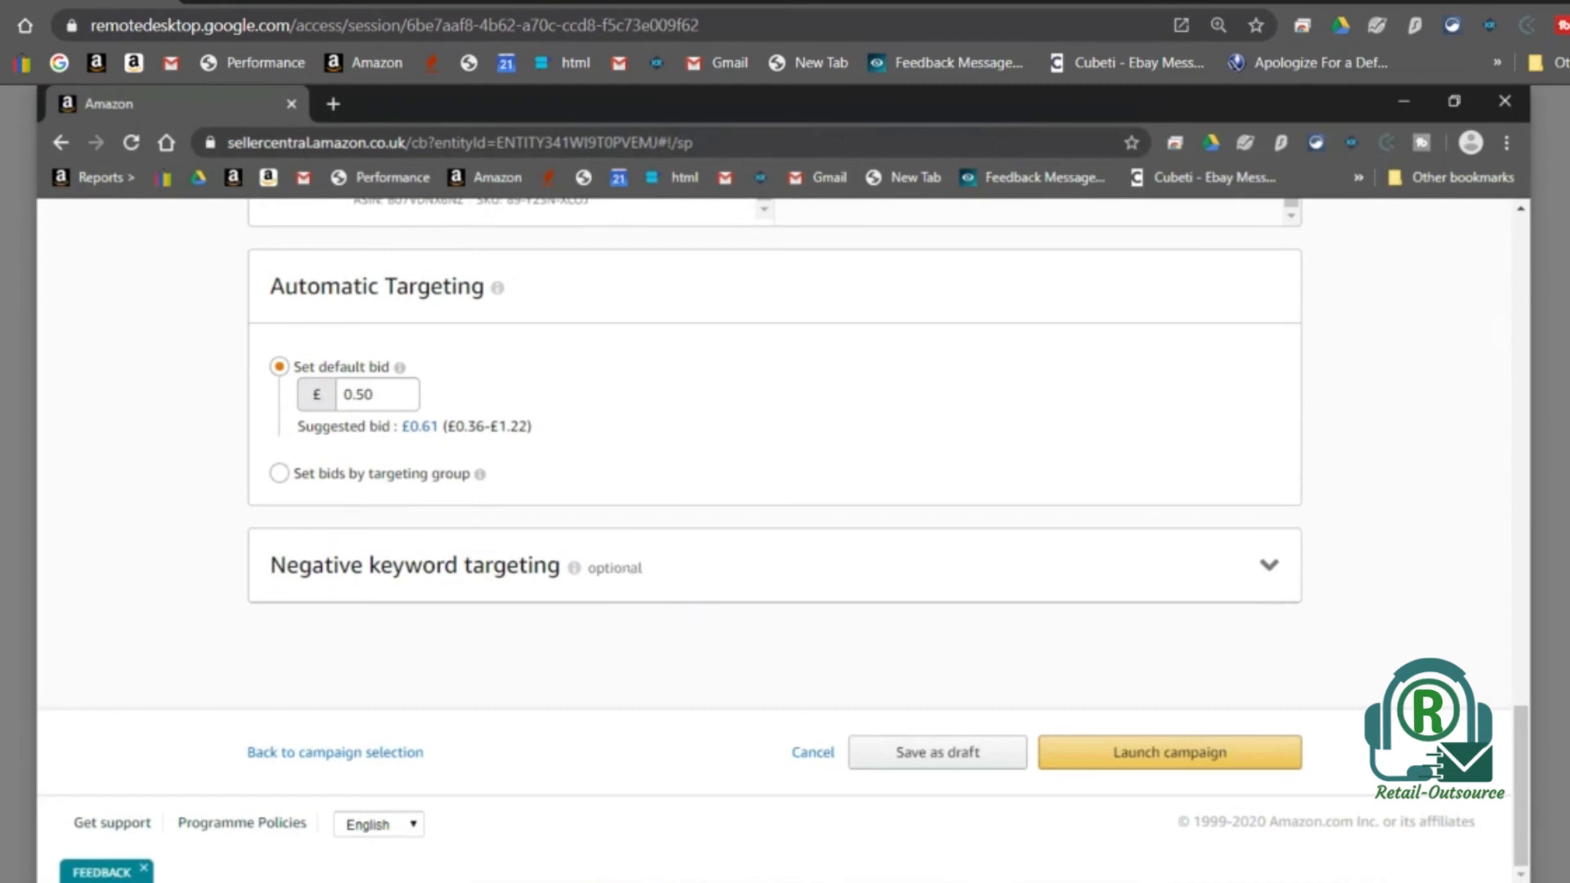
click(1184, 752)
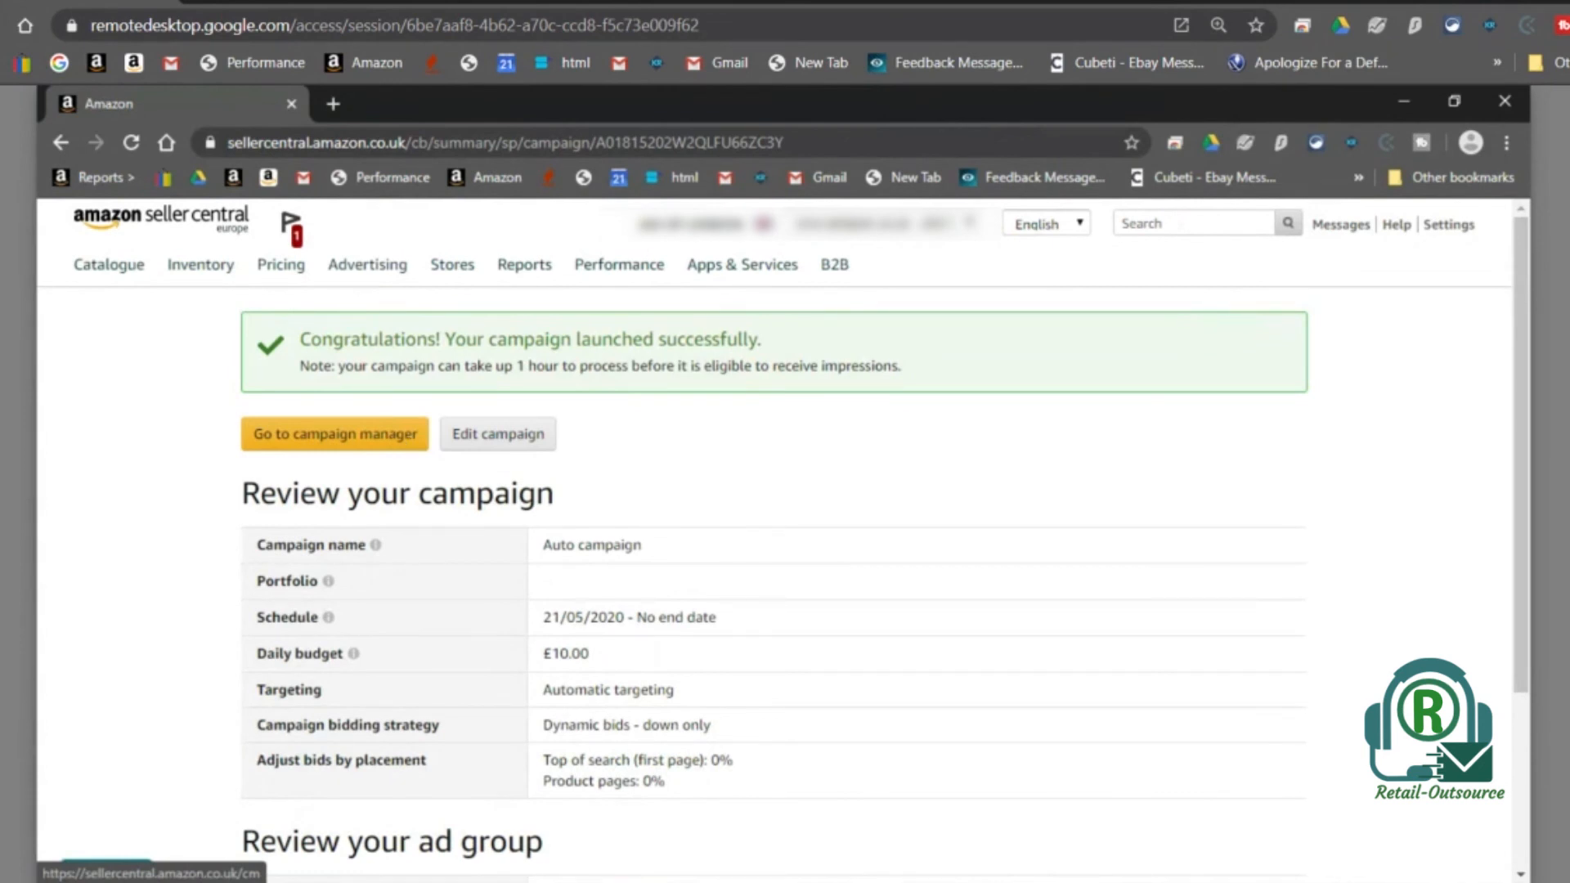
Go back to the campaign manager and check the new Auto campaign in the campaigns list.
click(402, 440)
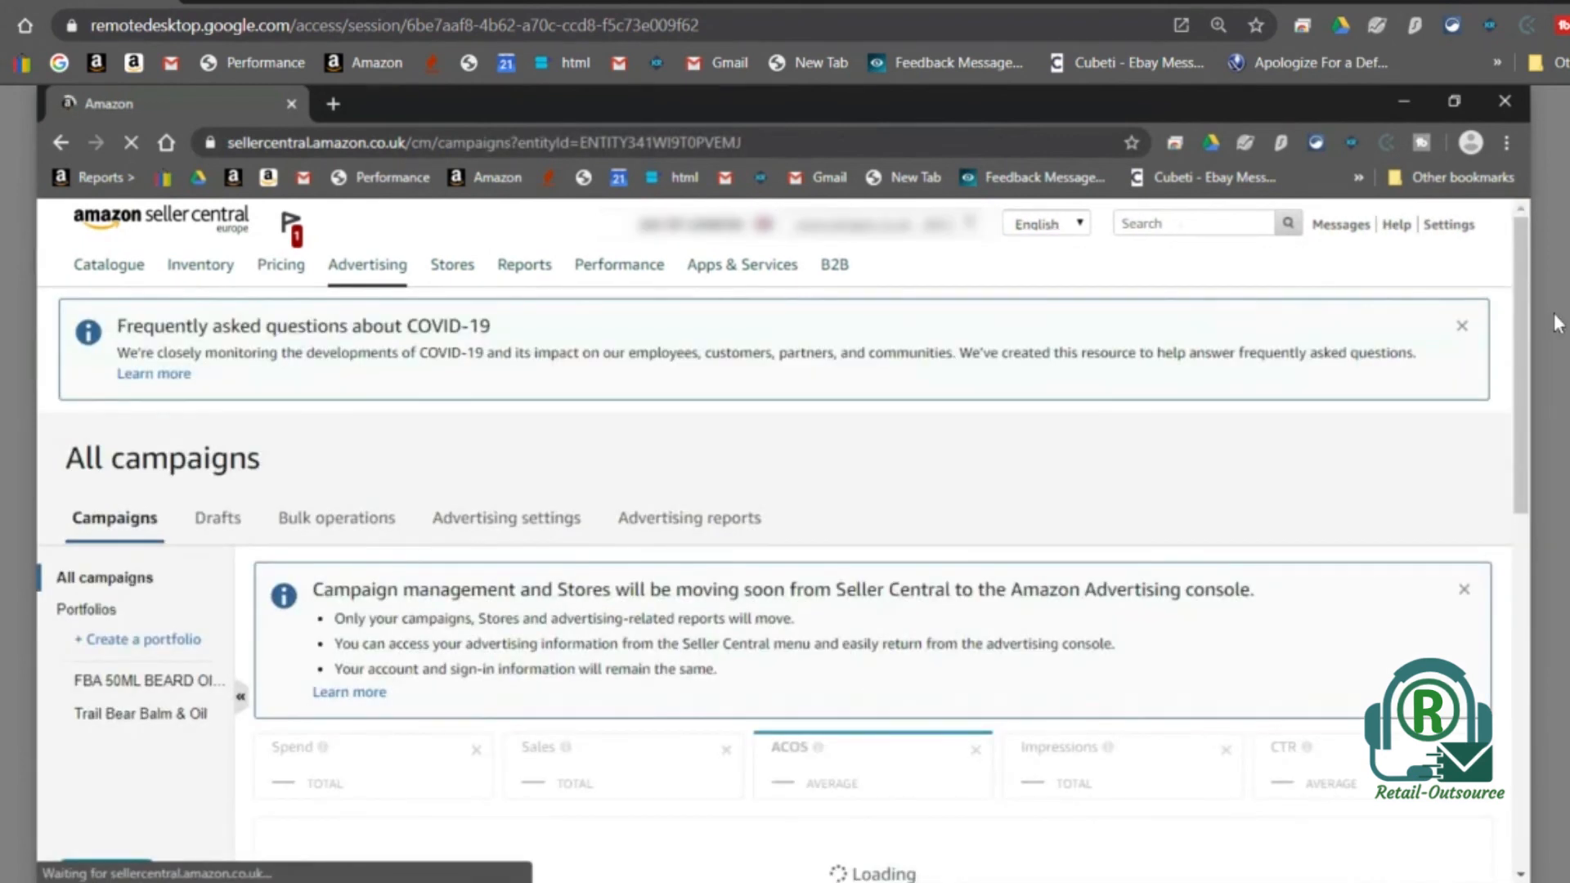
drag(1526, 344, 1544, 573)
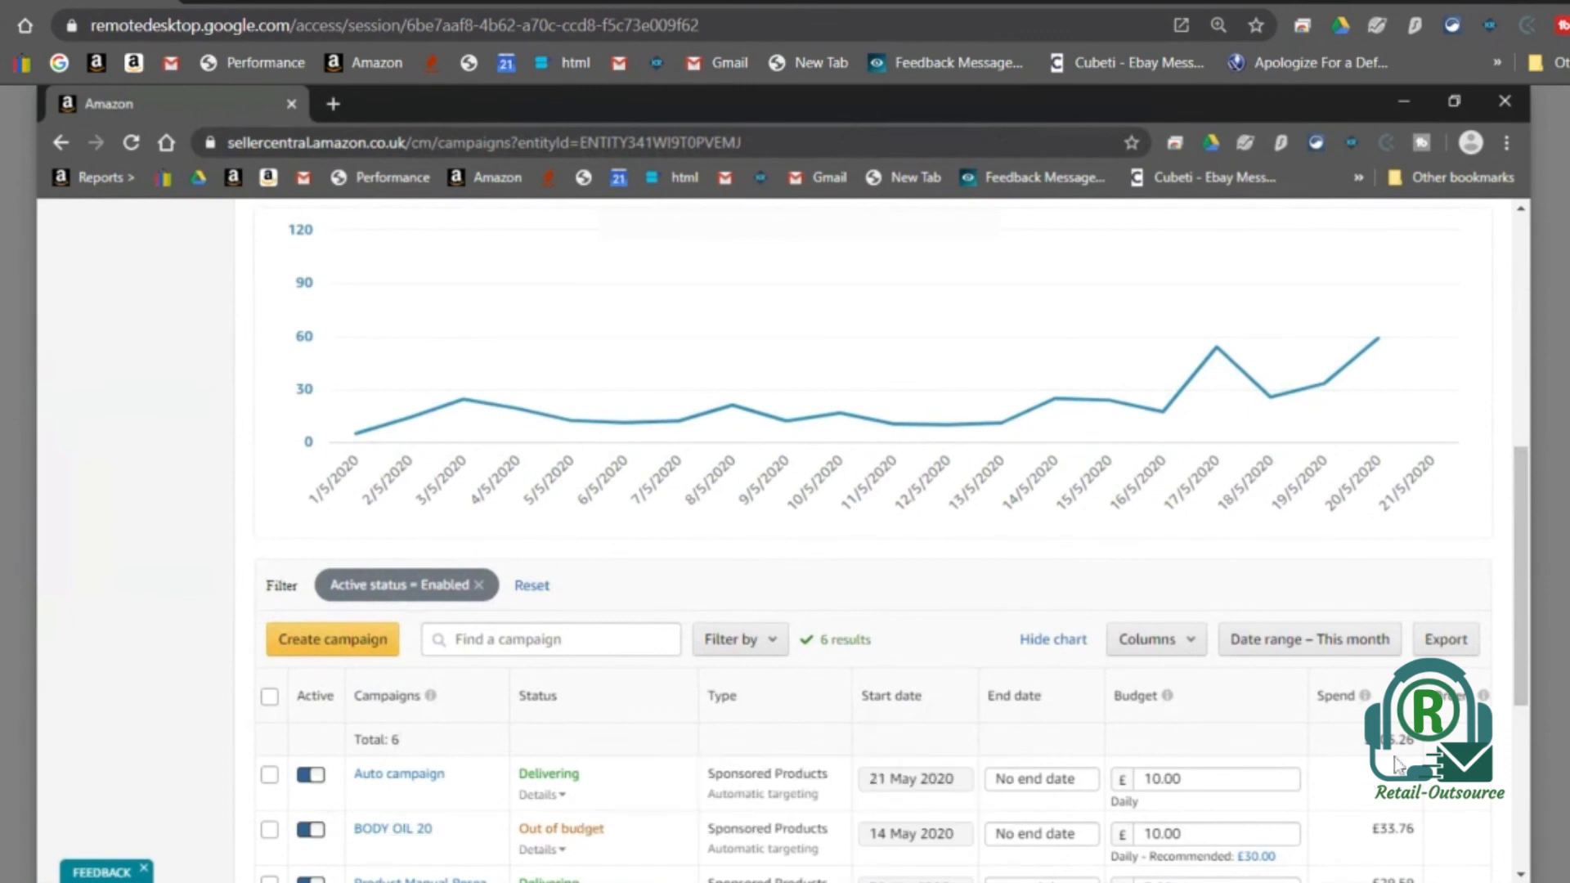
drag(1527, 693, 1527, 701)
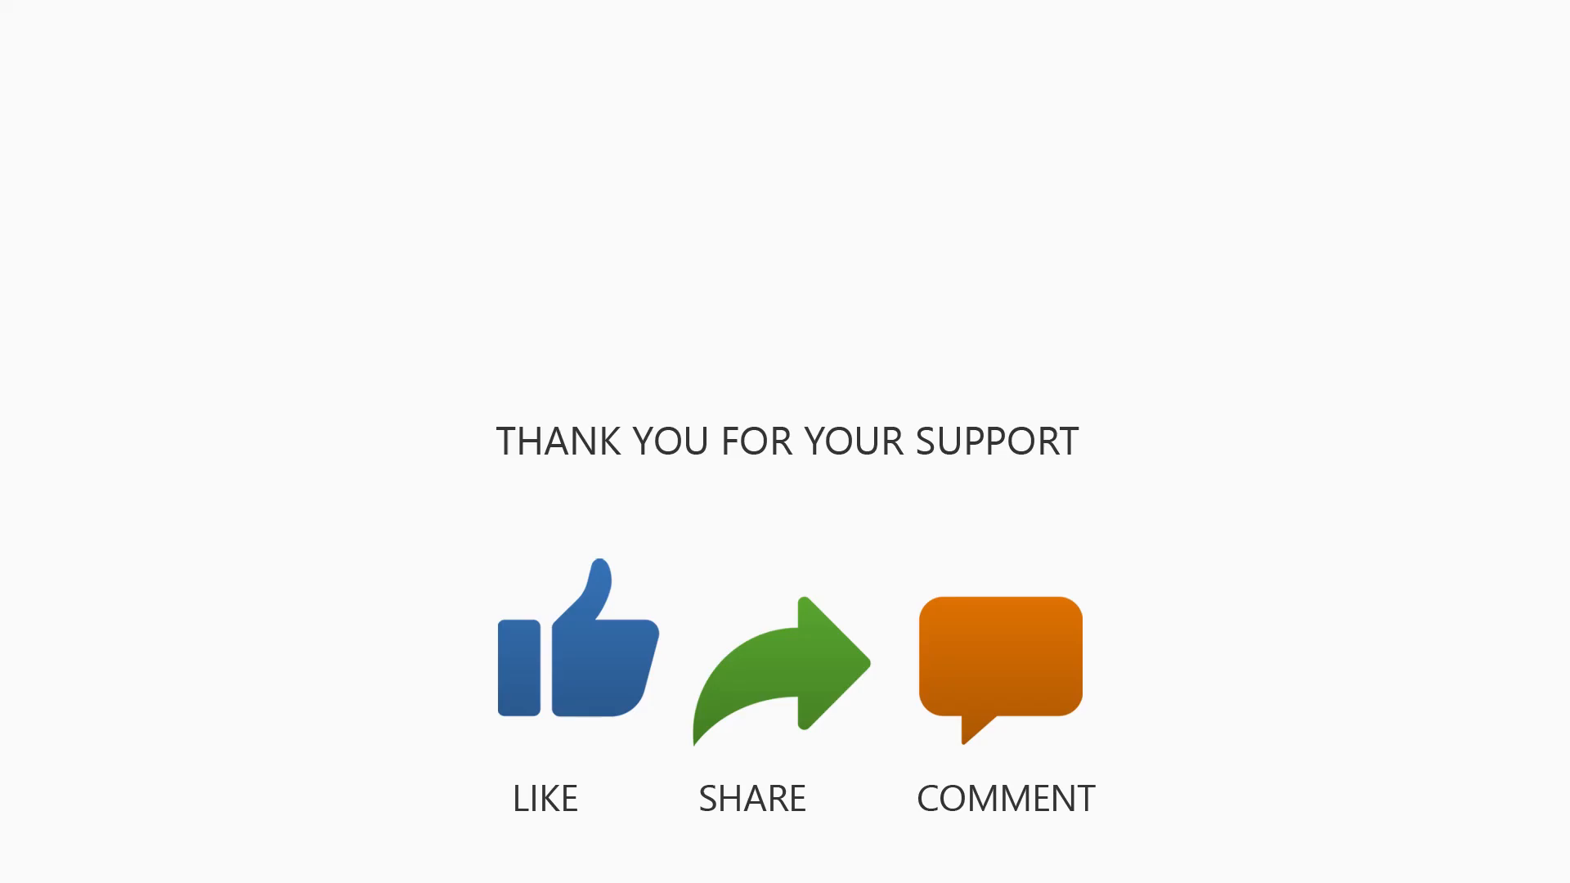